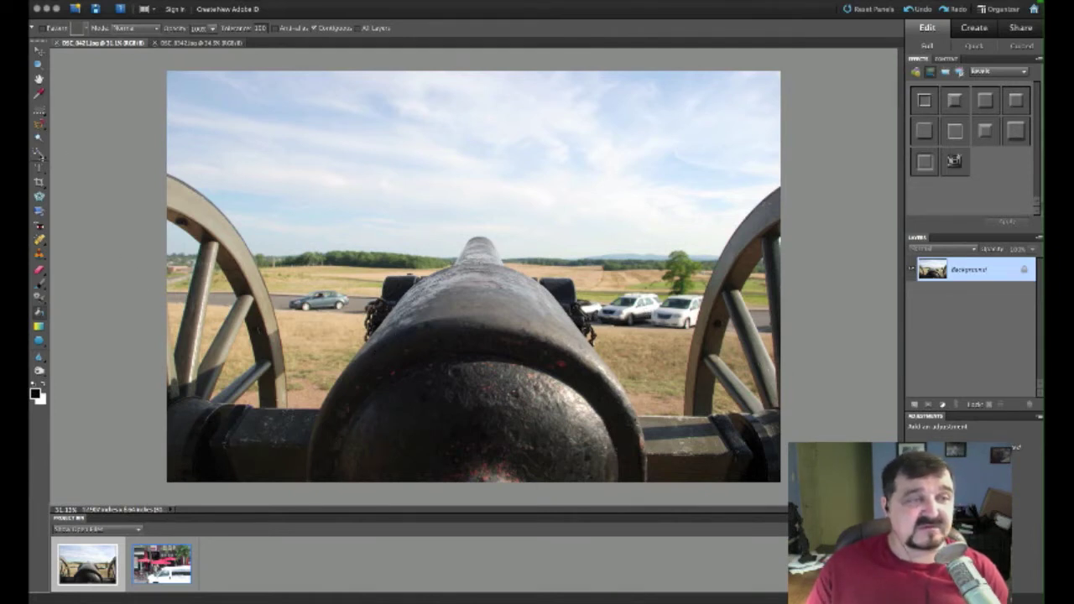
- Quick-select the dry grass between the cannon and the wheel below the white cars, copy it to a new layer, and inspect it without the background
{"action": "left_click", "coordinate": [39, 154]}
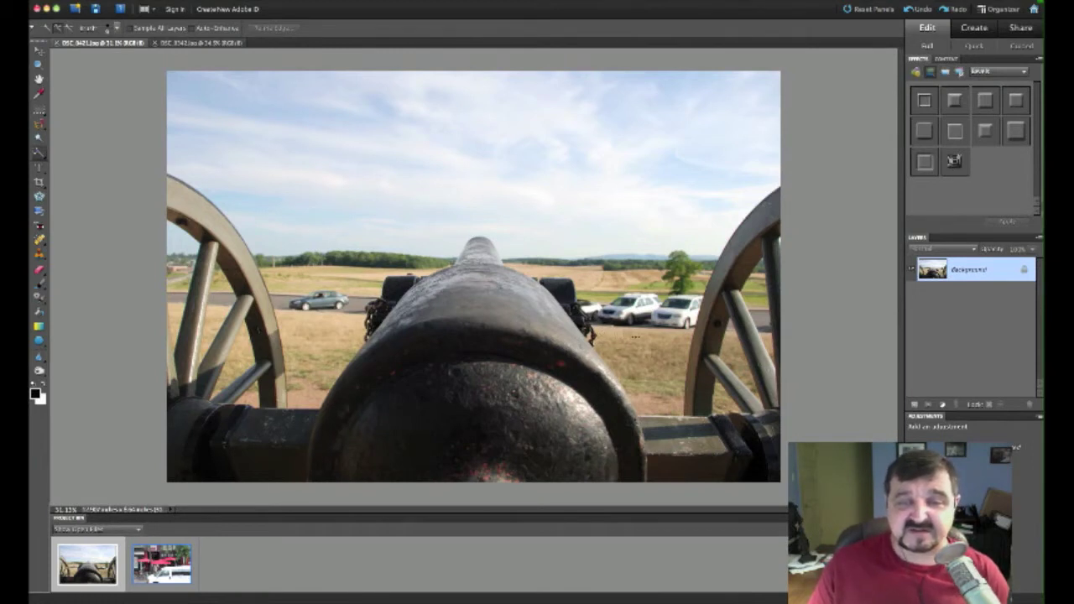
{"action": "left_click", "coordinate": [643, 340]}
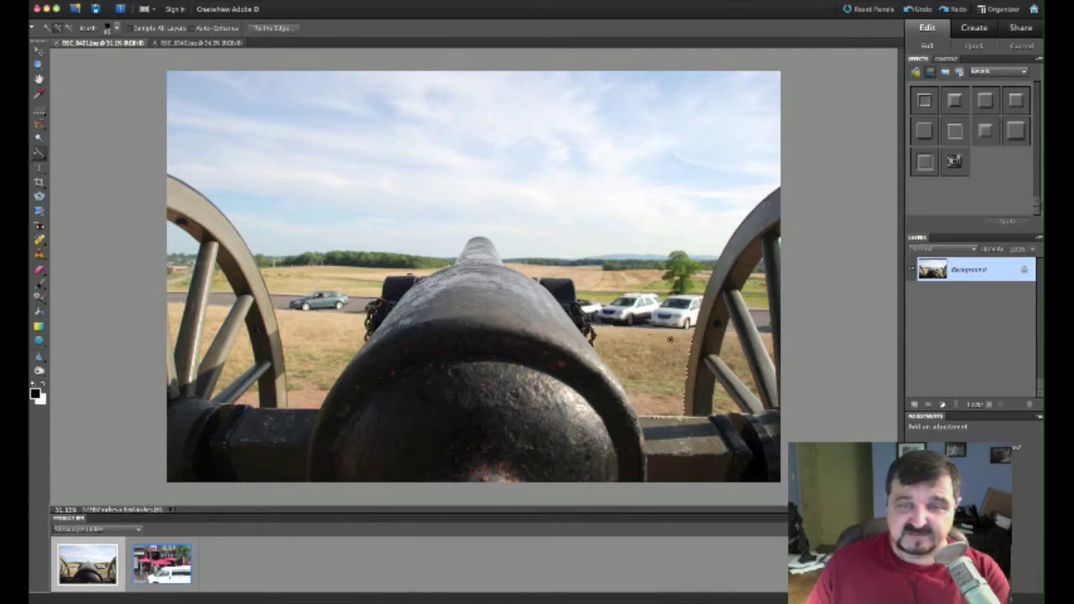
{"action": "left_click", "coordinate": [655, 356]}
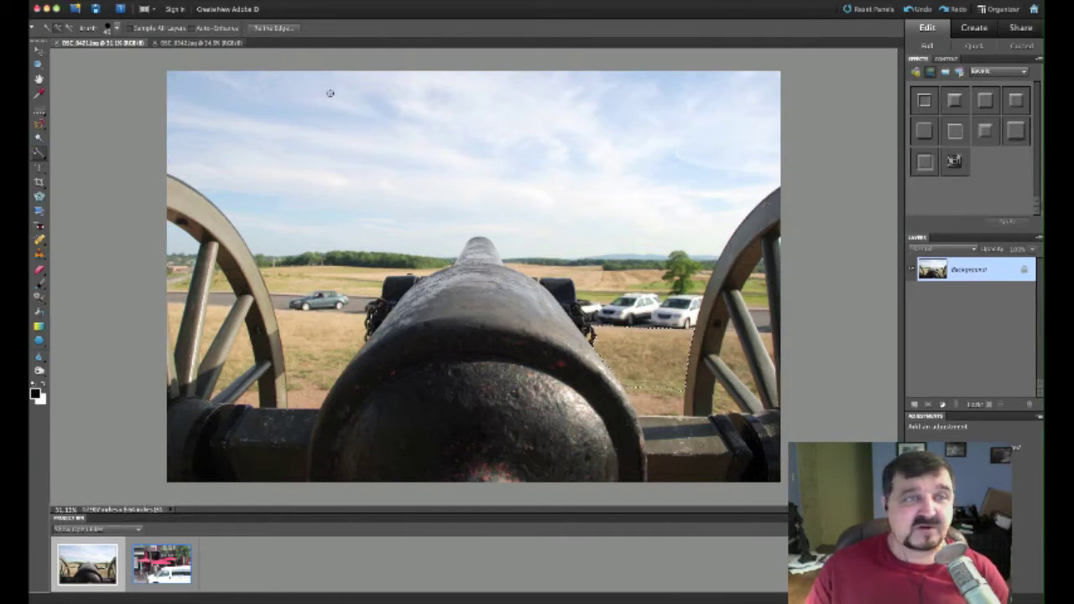
{"action": "left_click", "coordinate": [139, 1]}
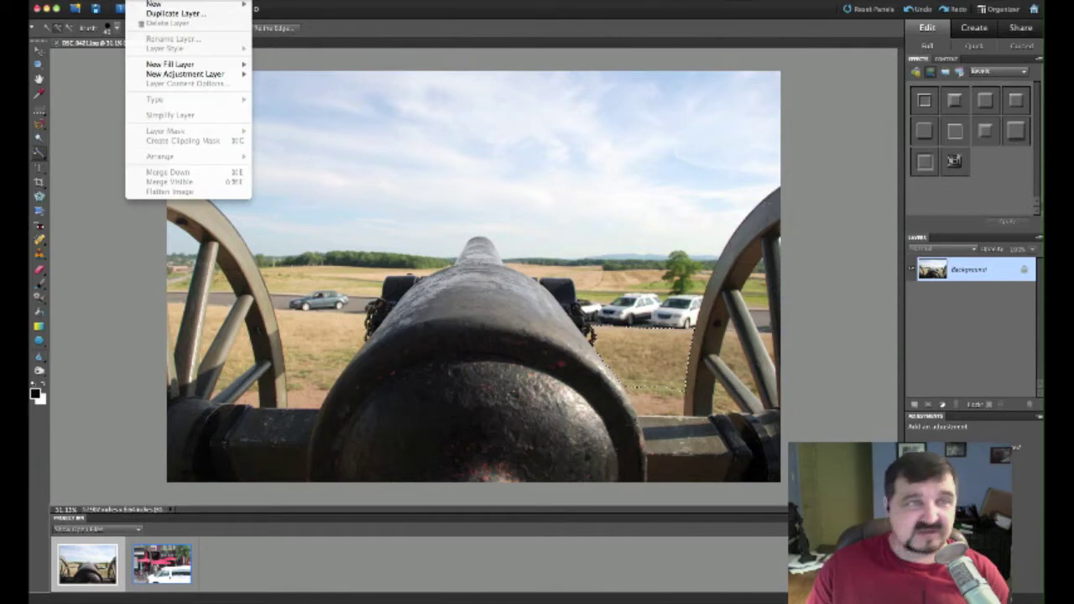
{"action": "mouse_move", "coordinate": [147, 5]}
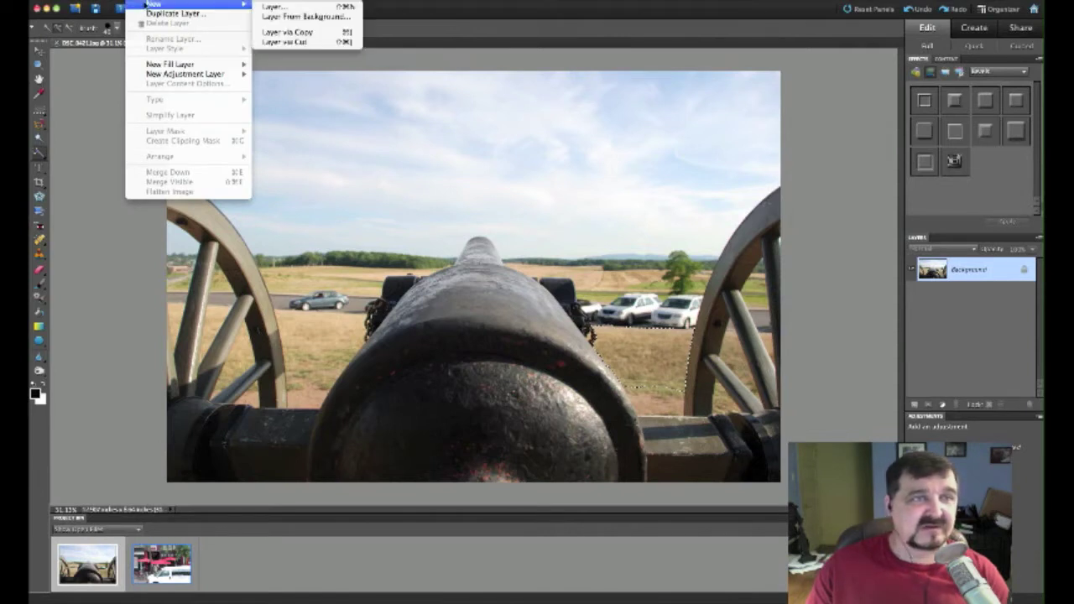
{"action": "left_click", "coordinate": [287, 33]}
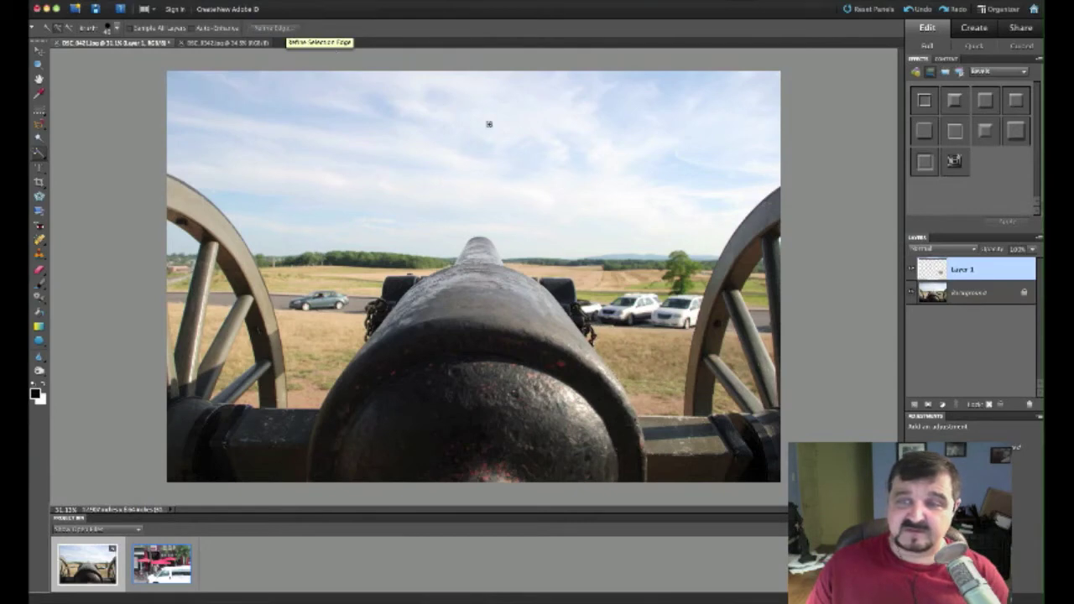
{"action": "left_click", "coordinate": [912, 293]}
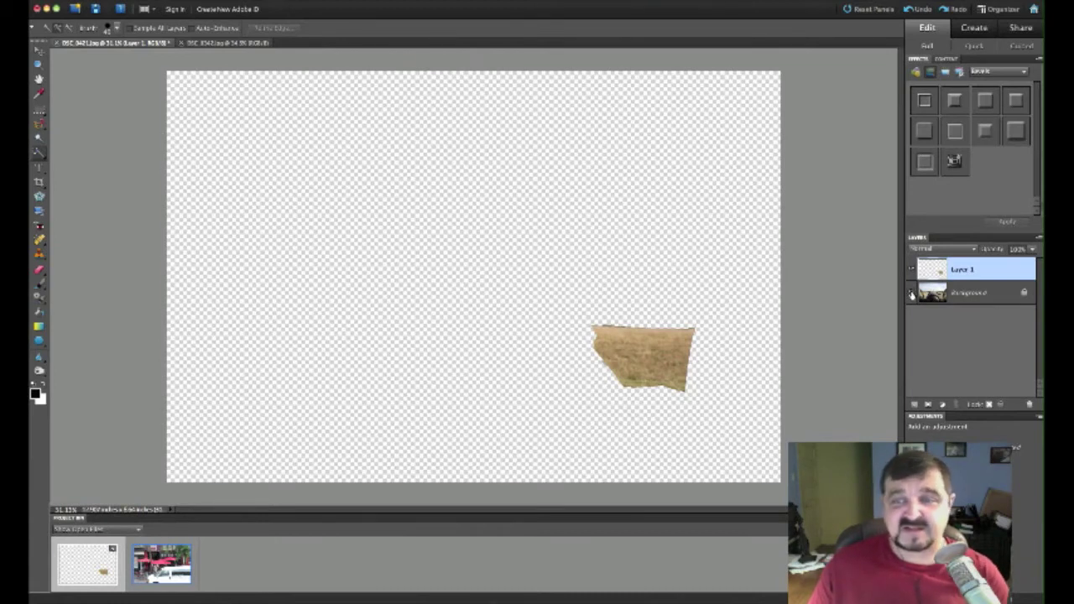
{"action": "left_click", "coordinate": [912, 292]}
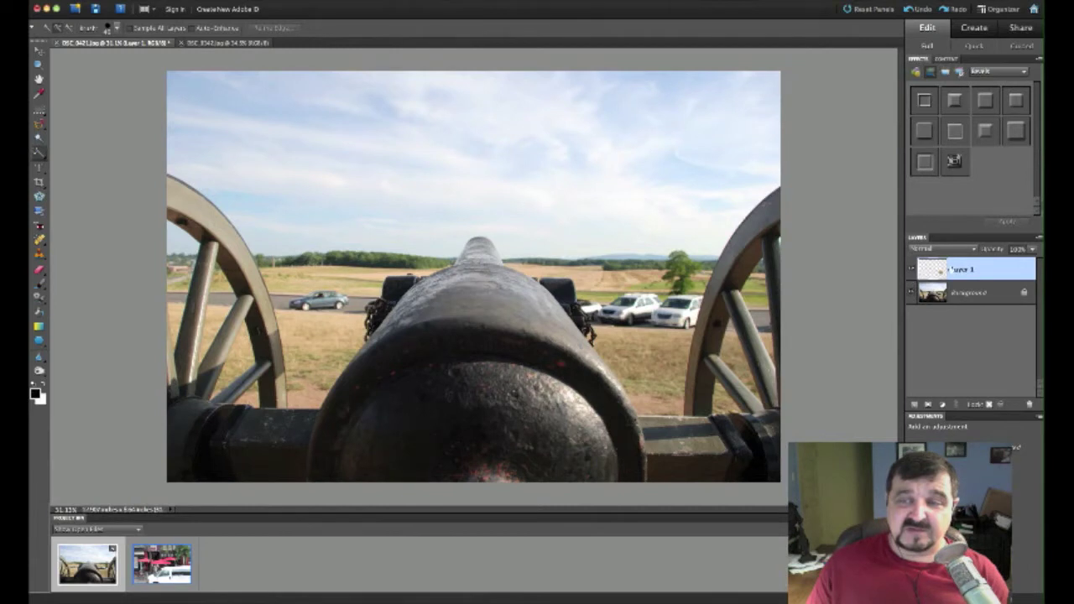
- Move the copied grass patch up over the white cars and stretch it to about 130% width so it reaches the wheel
{"action": "left_click", "coordinate": [38, 53]}
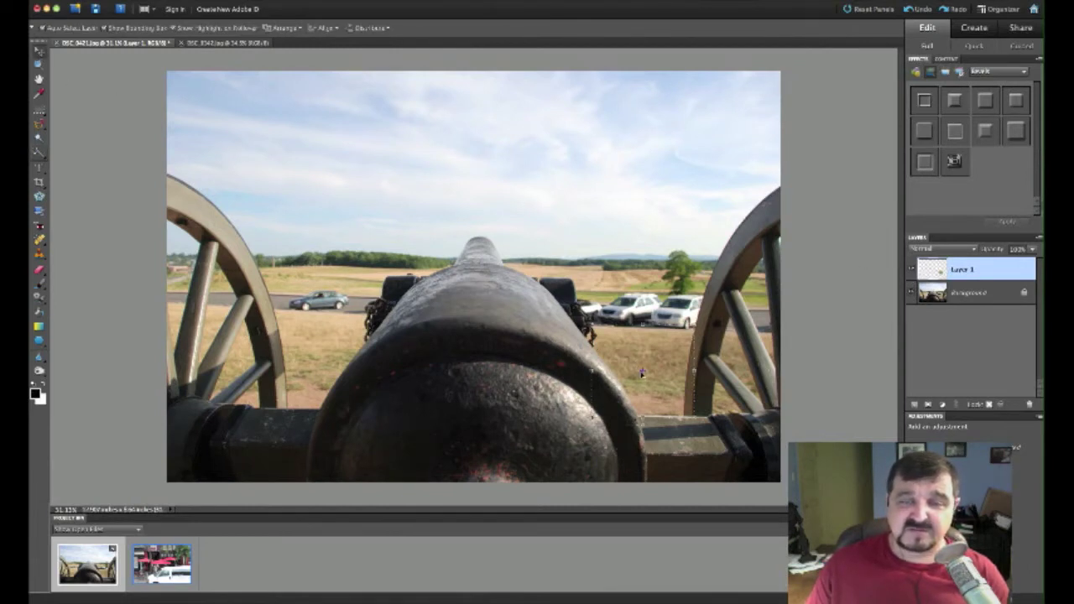
{"action": "left_click_drag", "start_coordinate": [643, 371], "coordinate": [569, 334]}
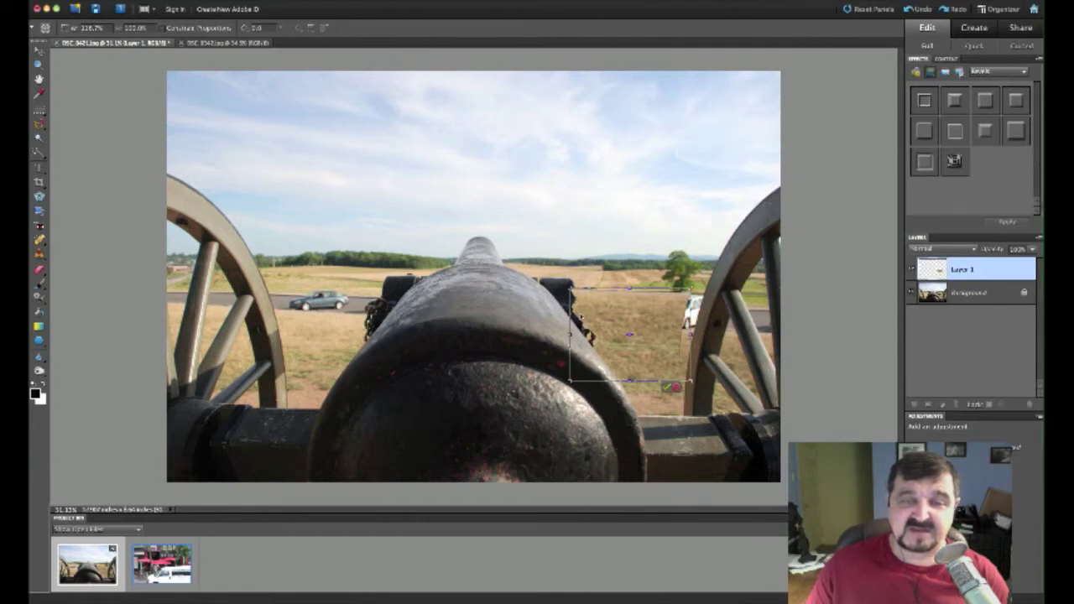
{"action": "left_click_drag", "start_coordinate": [690, 334], "coordinate": [703, 333]}
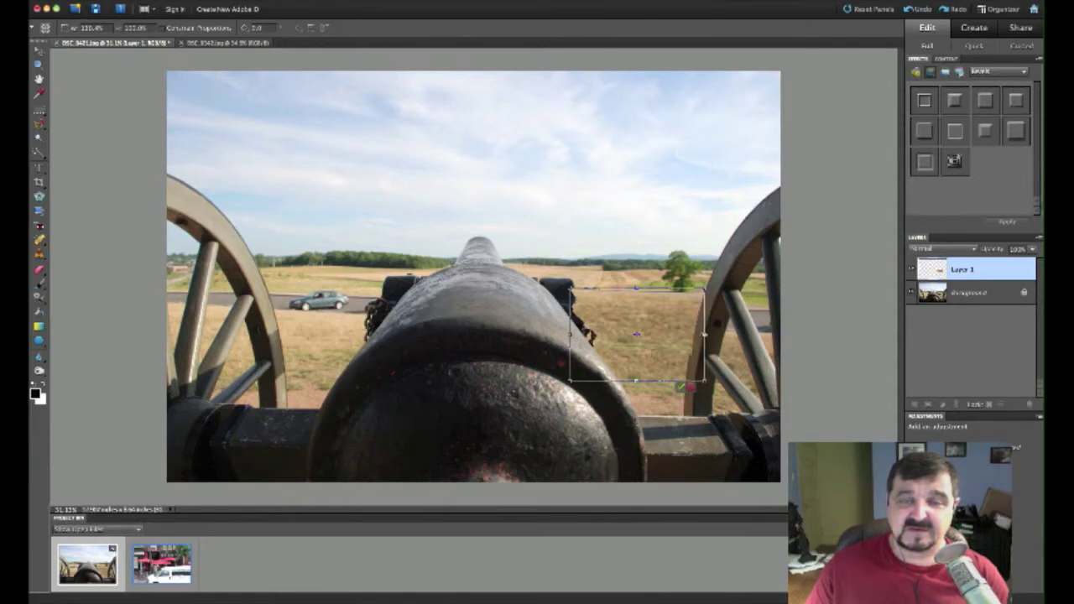
{"action": "left_click", "coordinate": [680, 388]}
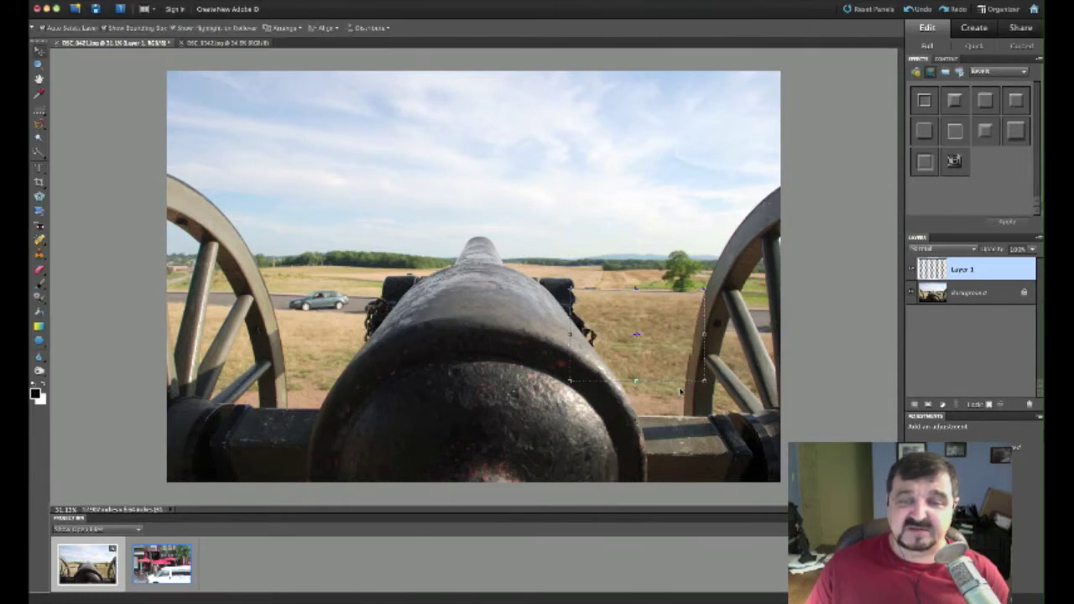
- Quick-select the grass below the blue-gray car on the Background layer, leaving out the strip near the carriage, and copy it to a new layer
{"action": "left_click", "coordinate": [962, 300]}
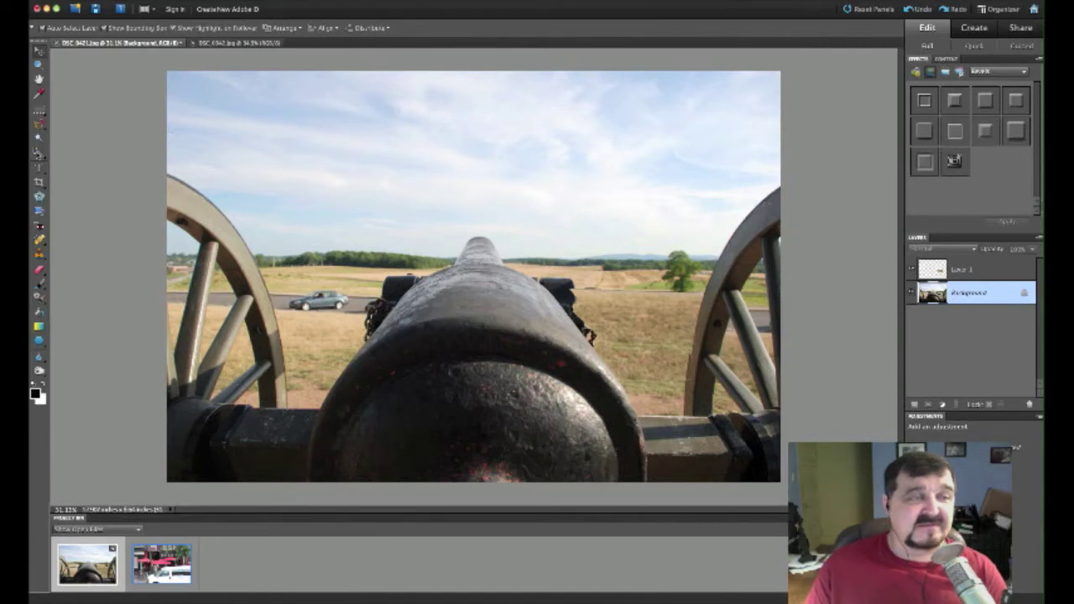
{"action": "left_click", "coordinate": [38, 152]}
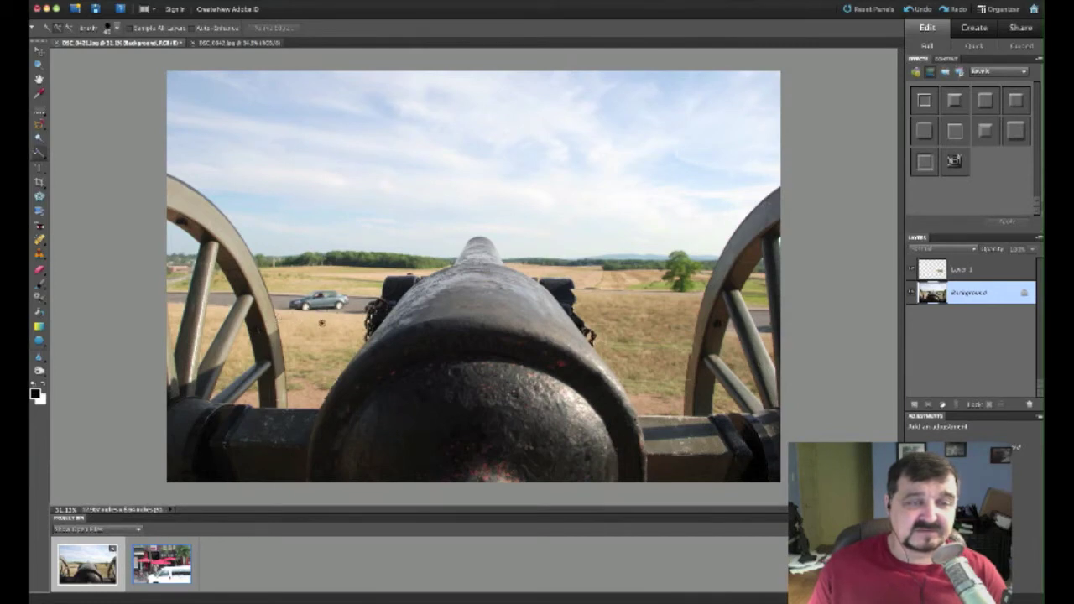
{"action": "mouse_move", "coordinate": [325, 327]}
{"action": "left_mouse_down"}
{"action": "mouse_move", "coordinate": [307, 307]}
{"action": "mouse_move", "coordinate": [329, 392]}
{"action": "mouse_move", "coordinate": [358, 351]}
{"action": "mouse_move", "coordinate": [324, 327]}
{"action": "left_mouse_up"}
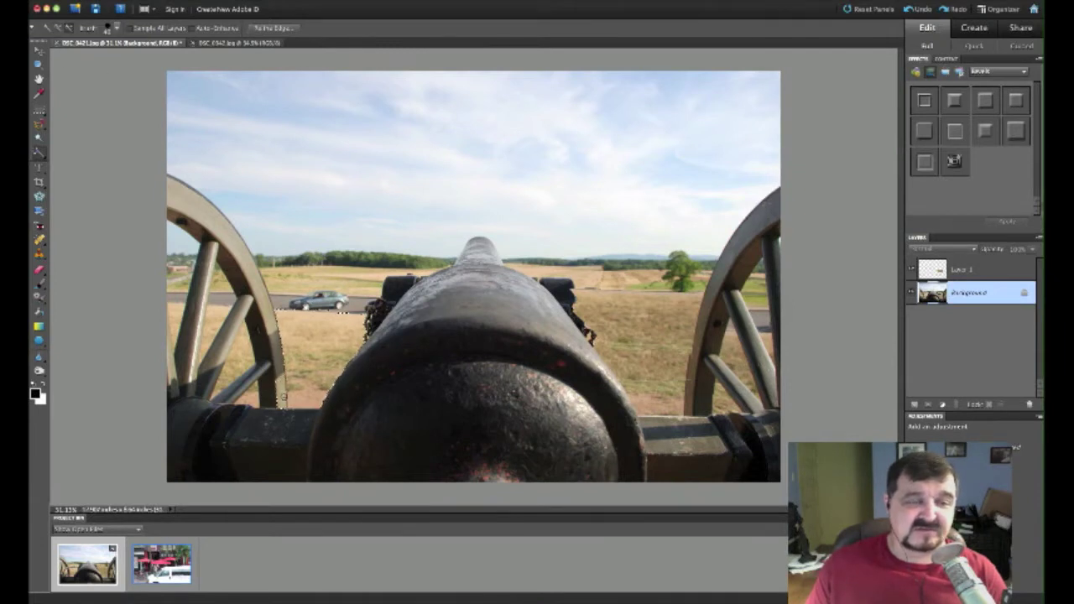
{"action": "left_click", "coordinate": [285, 396]}
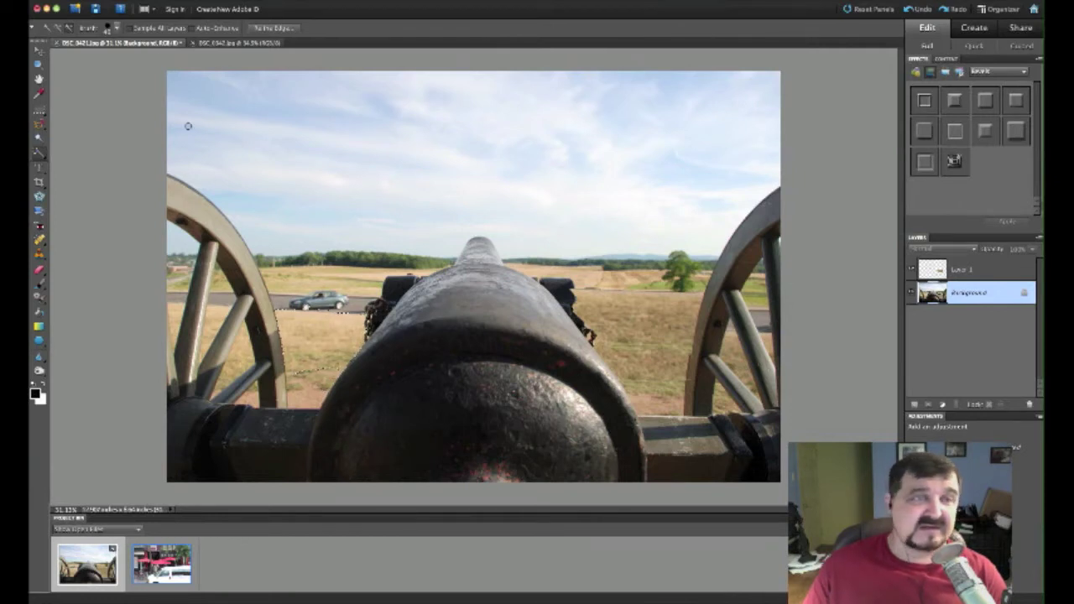
{"action": "left_click", "coordinate": [143, 0]}
{"action": "mouse_move", "coordinate": [155, 4]}
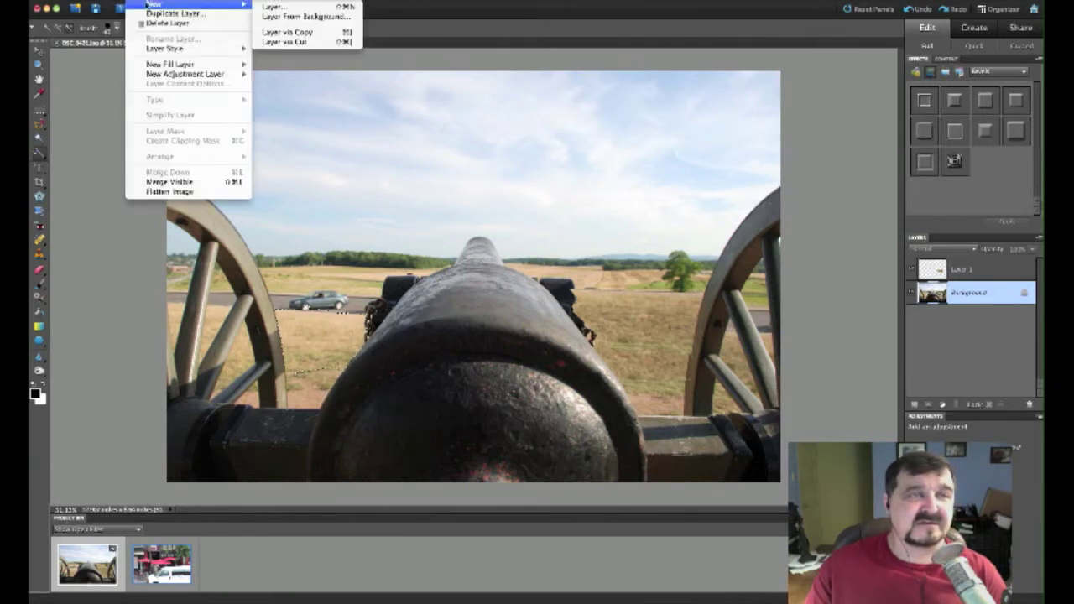
{"action": "left_click", "coordinate": [274, 32]}
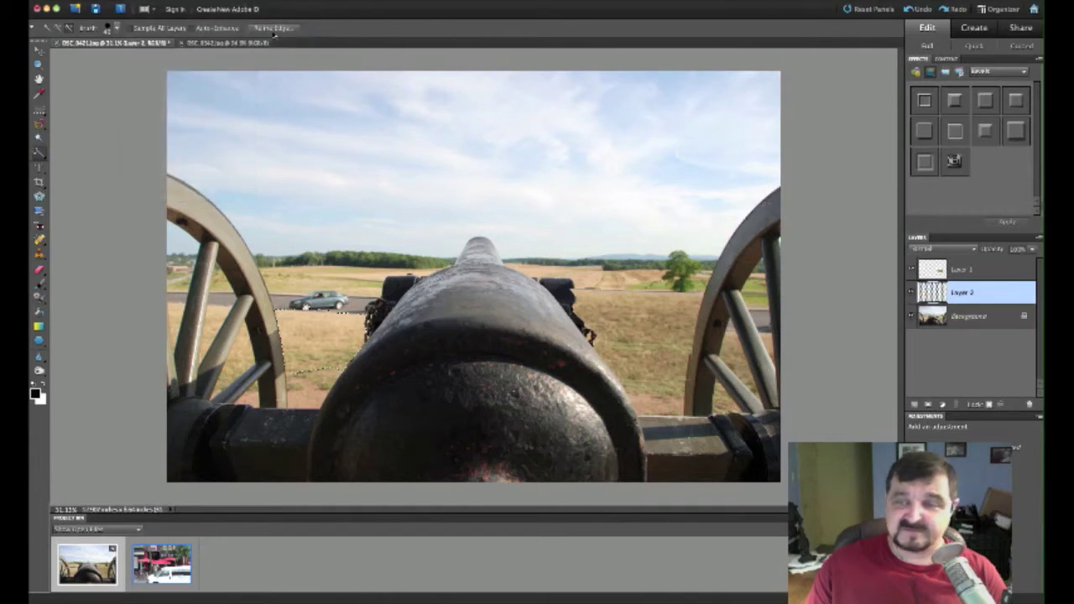
- Move the second grass patch up over the blue-gray car and widen it on both sides to meet the wheel and the cannon
{"action": "left_click", "coordinate": [38, 51]}
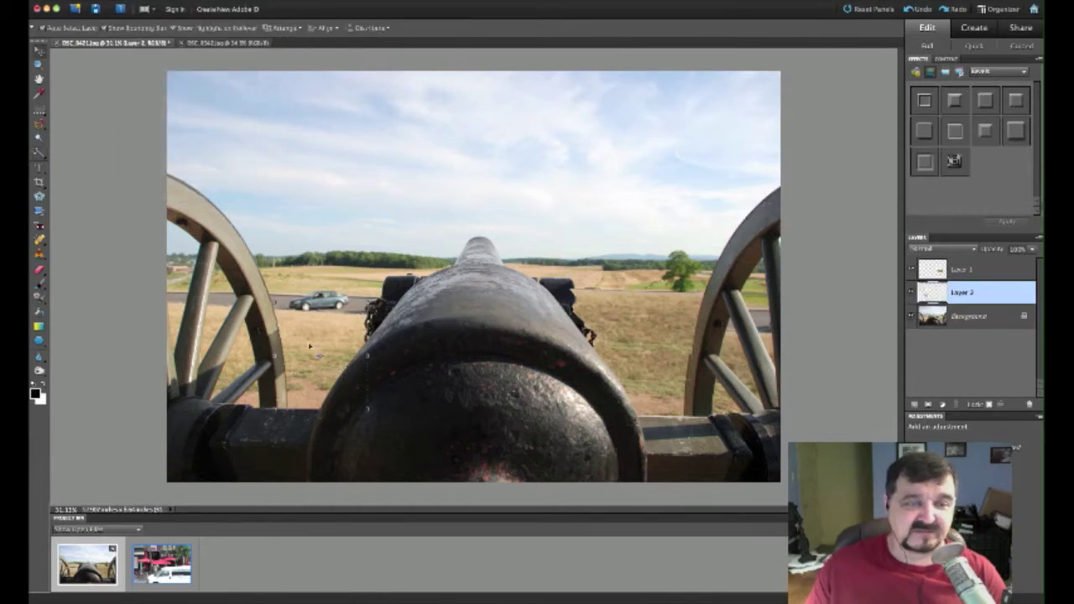
{"action": "left_click_drag", "start_coordinate": [319, 361], "coordinate": [320, 337]}
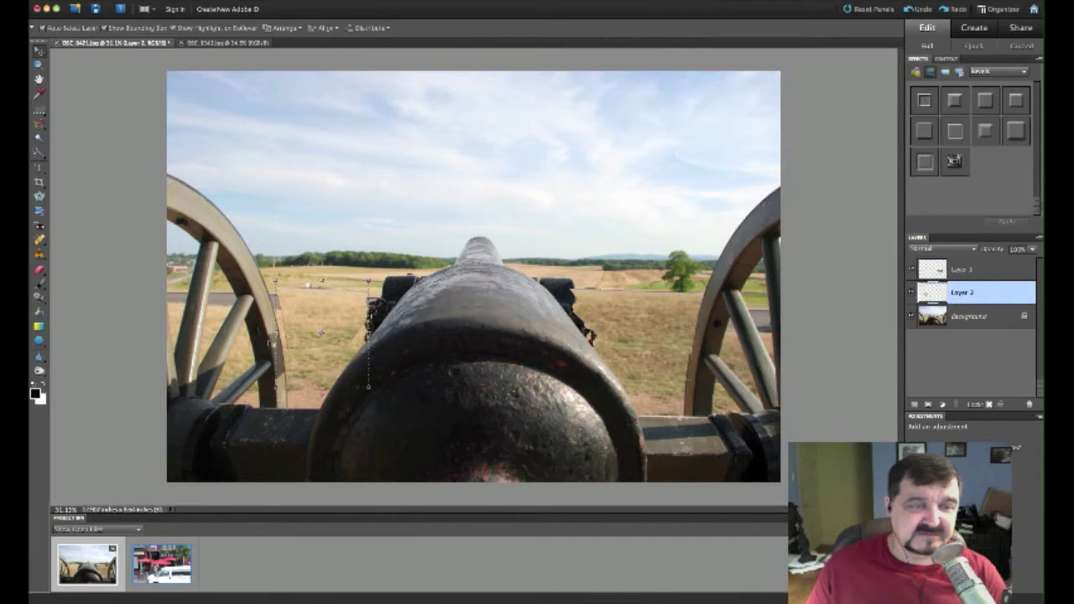
{"action": "left_click_drag", "start_coordinate": [274, 336], "coordinate": [263, 335]}
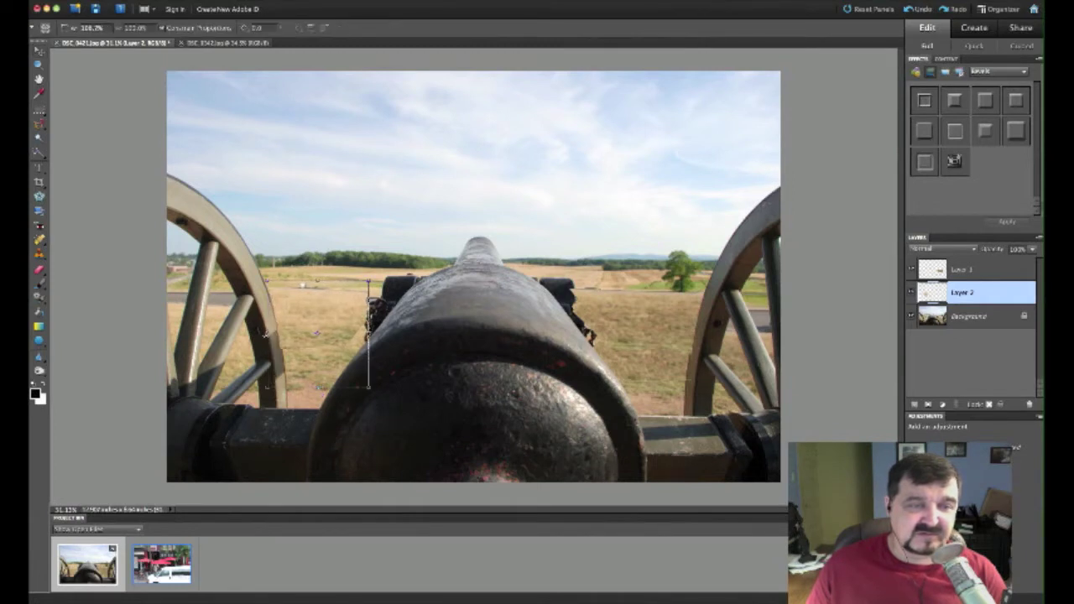
{"action": "left_click_drag", "start_coordinate": [367, 333], "coordinate": [381, 334]}
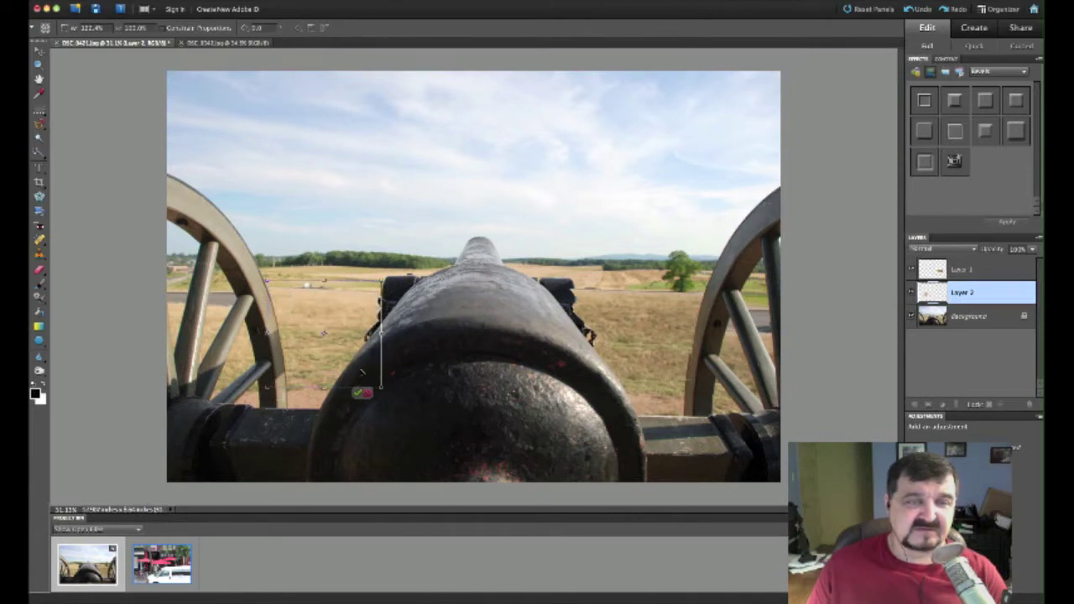
{"action": "left_click", "coordinate": [358, 393]}
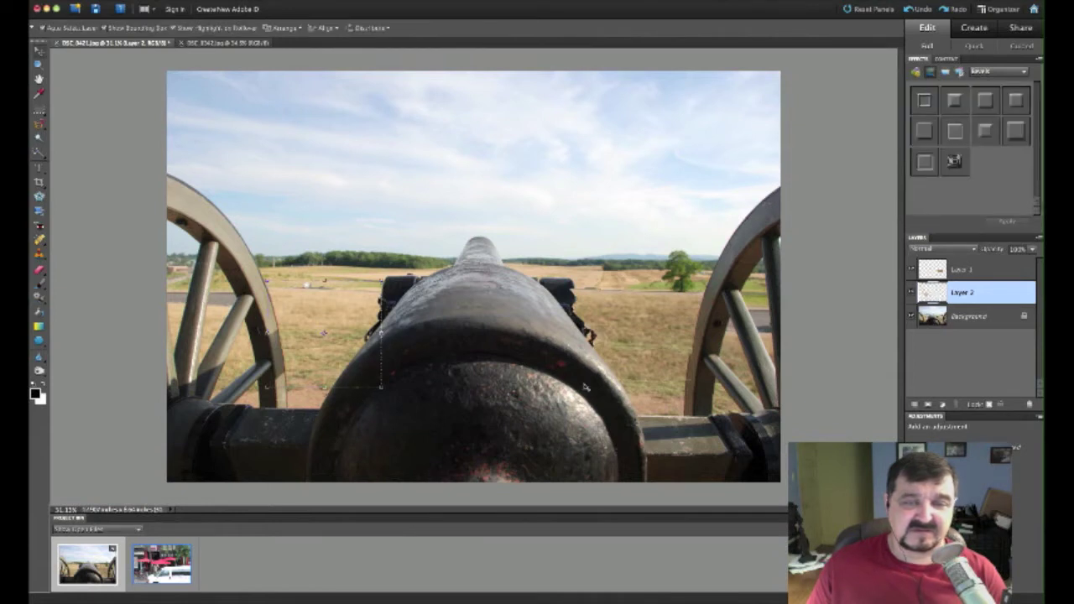
- Restrict the screen-capture region to the cannon barrel, the tree and the inner edge of the adjacent wheel for a close-up view
{"action": "key", "text": "alt+bracketleft"}
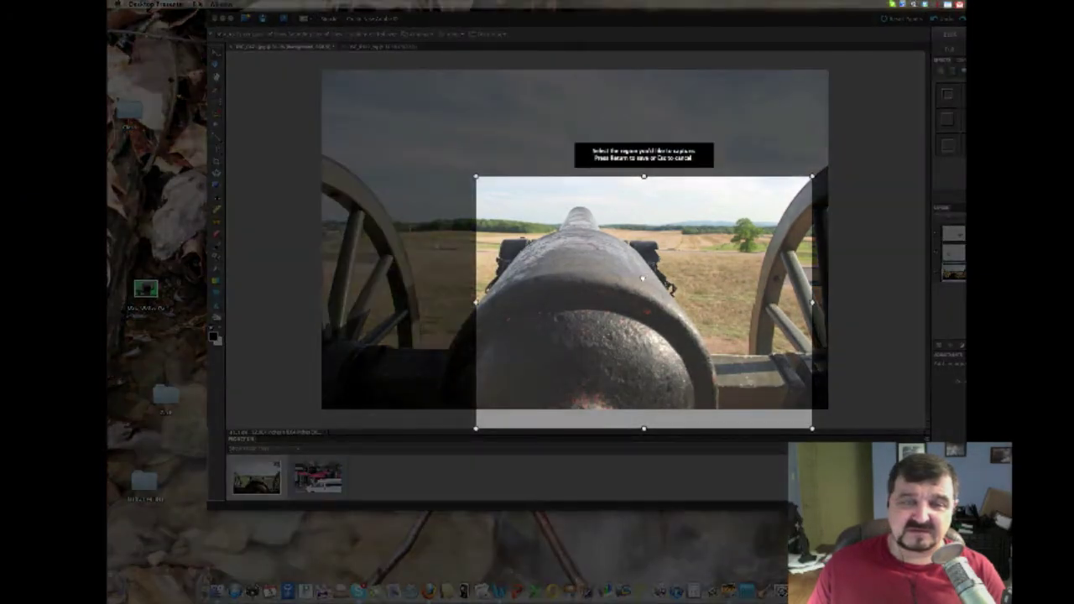
{"action": "left_click_drag", "start_coordinate": [642, 277], "coordinate": [633, 265]}
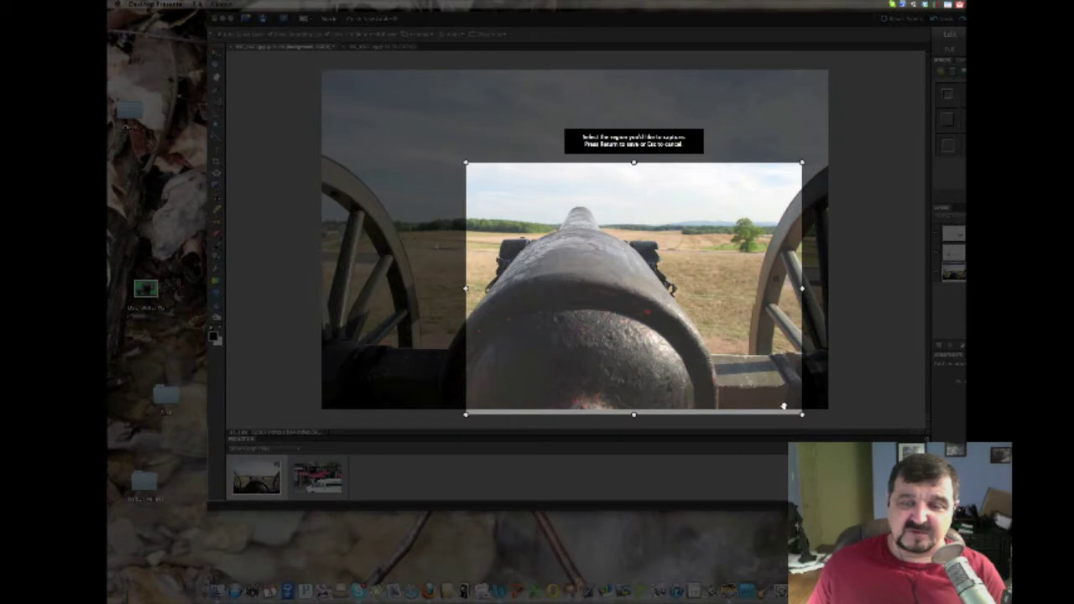
{"action": "left_click_drag", "start_coordinate": [802, 413], "coordinate": [739, 343]}
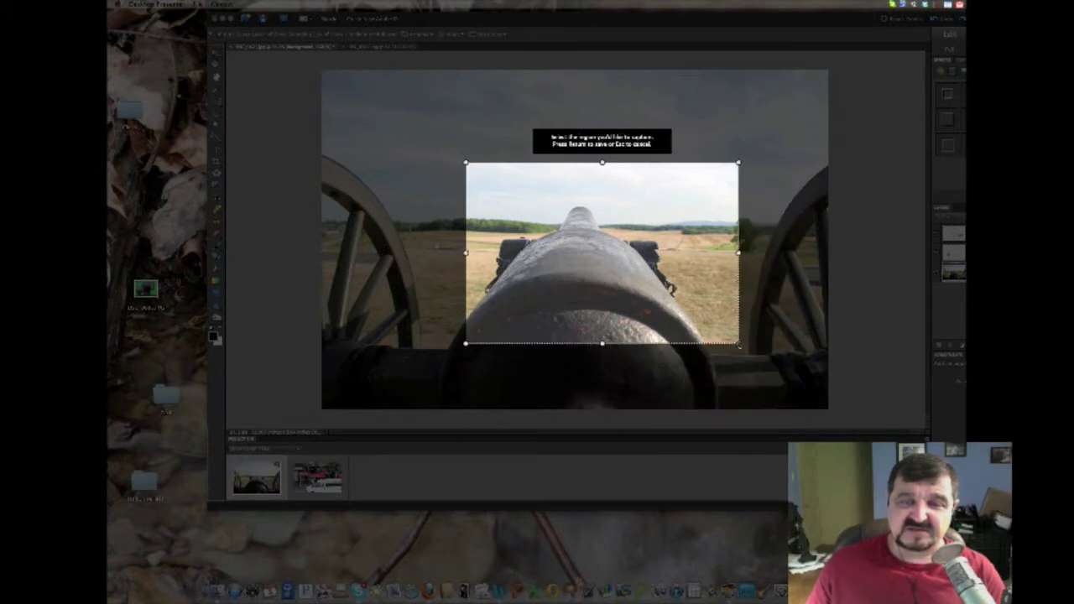
{"action": "left_click_drag", "start_coordinate": [563, 271], "coordinate": [611, 285]}
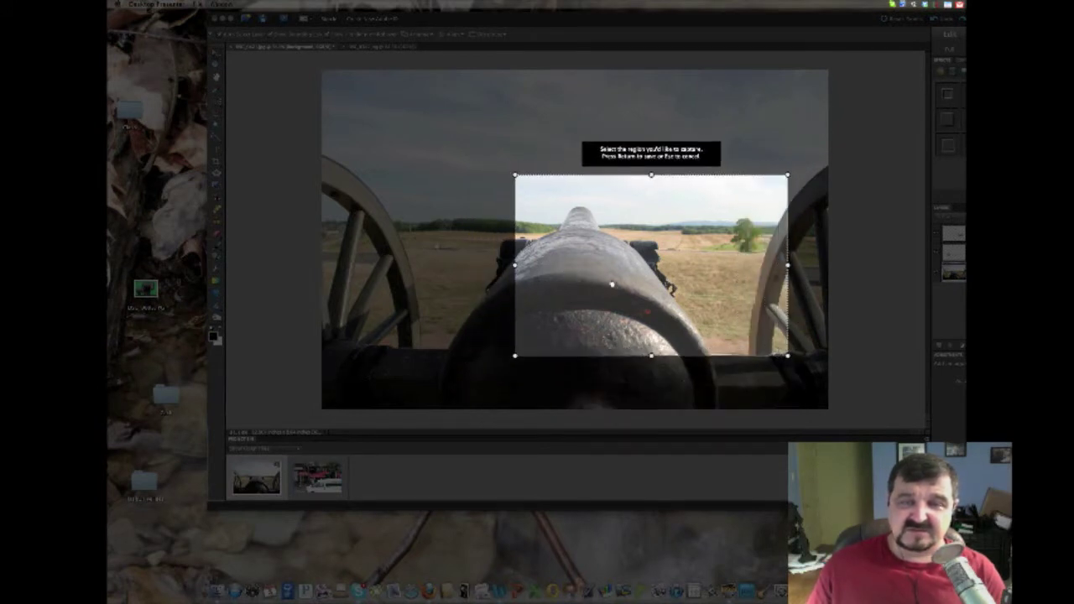
{"action": "left_click_drag", "start_coordinate": [514, 175], "coordinate": [539, 183]}
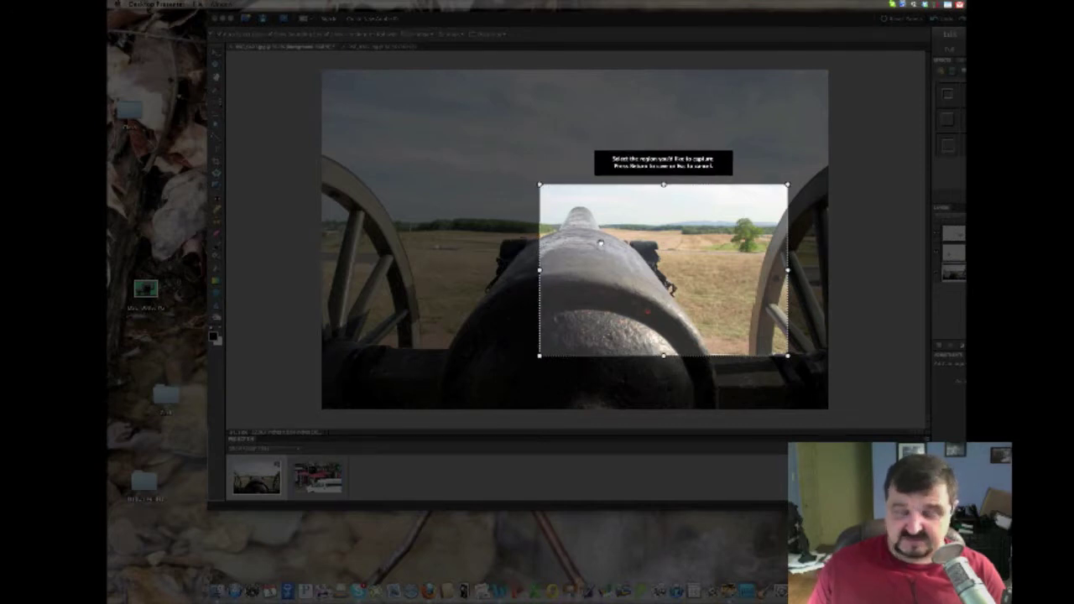
{"action": "key", "text": "Return"}
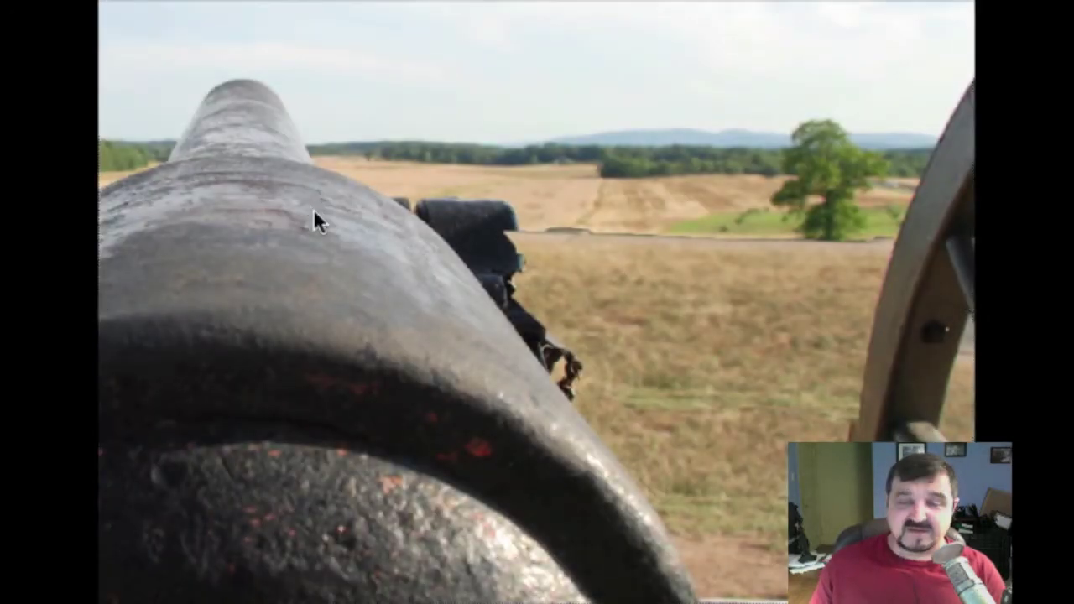
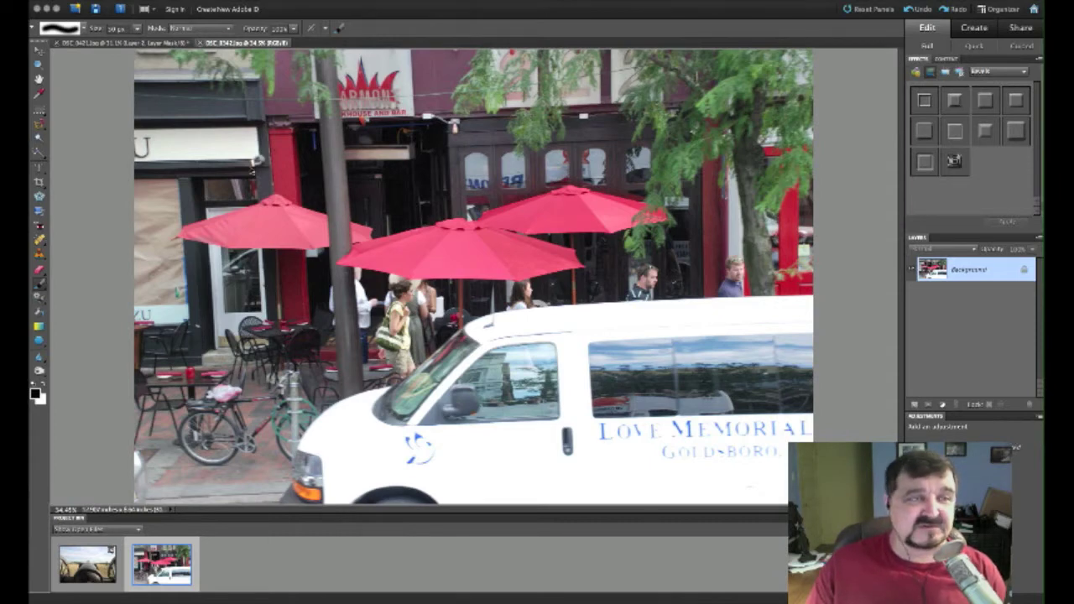
- Quick-select the three red umbrellas in the street photo and add an empty layer above the background
{"action": "left_click", "coordinate": [40, 154]}
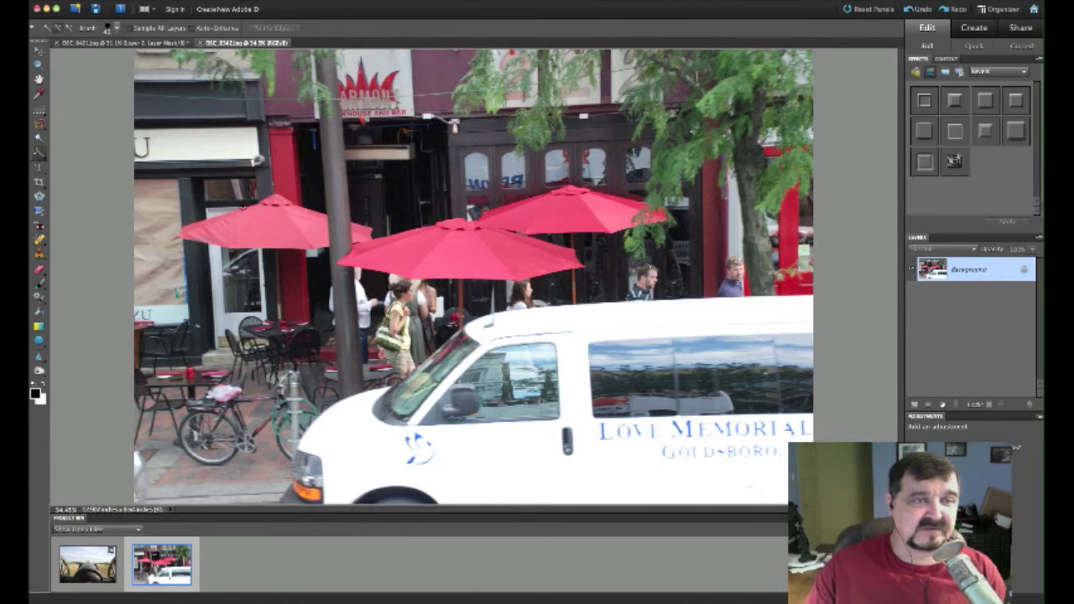
{"action": "mouse_move", "coordinate": [228, 226]}
{"action": "left_mouse_down"}
{"action": "mouse_move", "coordinate": [268, 214]}
{"action": "mouse_move", "coordinate": [339, 239]}
{"action": "mouse_move", "coordinate": [361, 233]}
{"action": "mouse_move", "coordinate": [363, 248]}
{"action": "mouse_move", "coordinate": [444, 243]}
{"action": "mouse_move", "coordinate": [563, 209]}
{"action": "mouse_move", "coordinate": [649, 213]}
{"action": "left_mouse_up"}
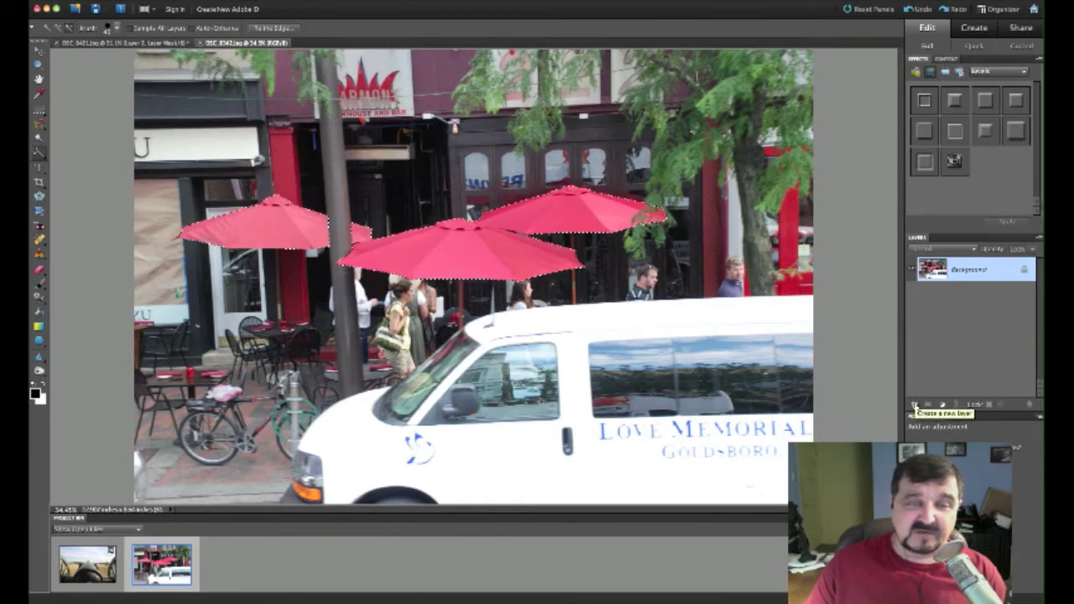
{"action": "left_click", "coordinate": [914, 405]}
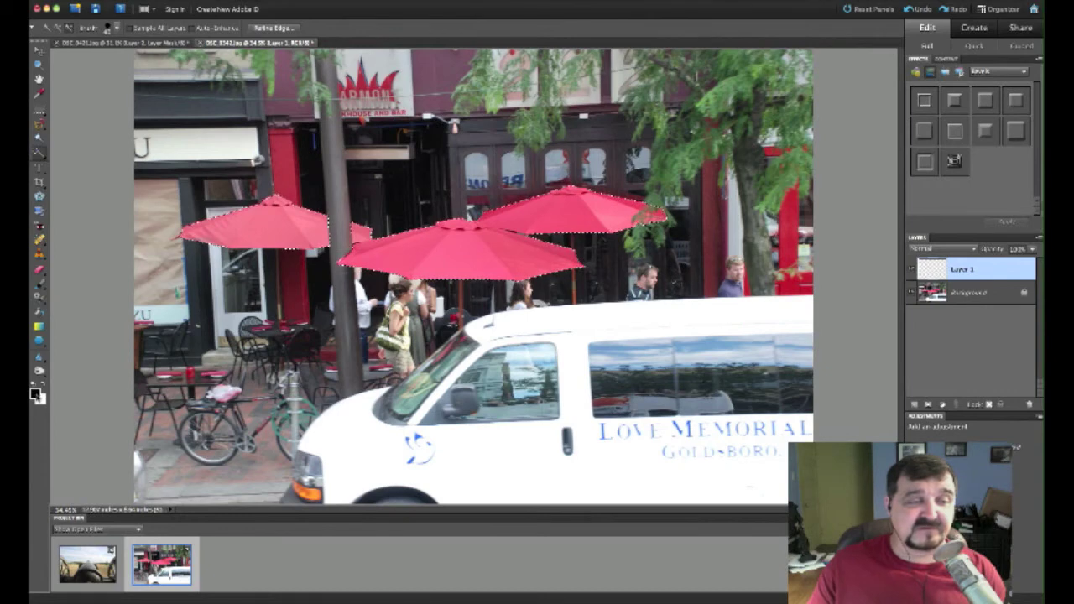
- Set the foreground color to bright green #52cc16 and fill the selected umbrellas on the empty layer with the Paint Bucket
{"action": "left_click", "coordinate": [35, 393]}
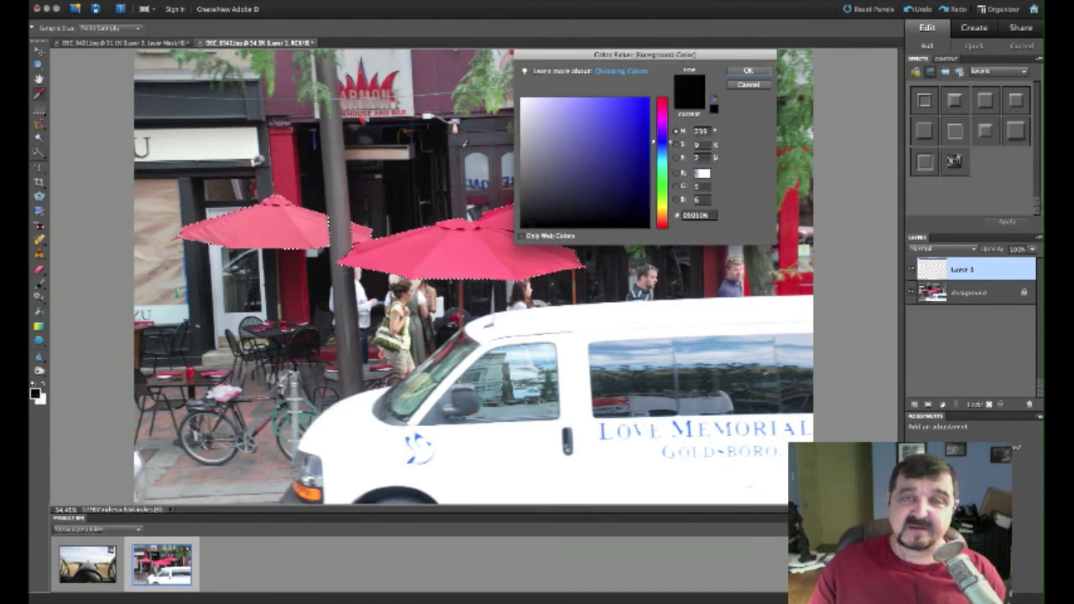
{"action": "left_click", "coordinate": [662, 192]}
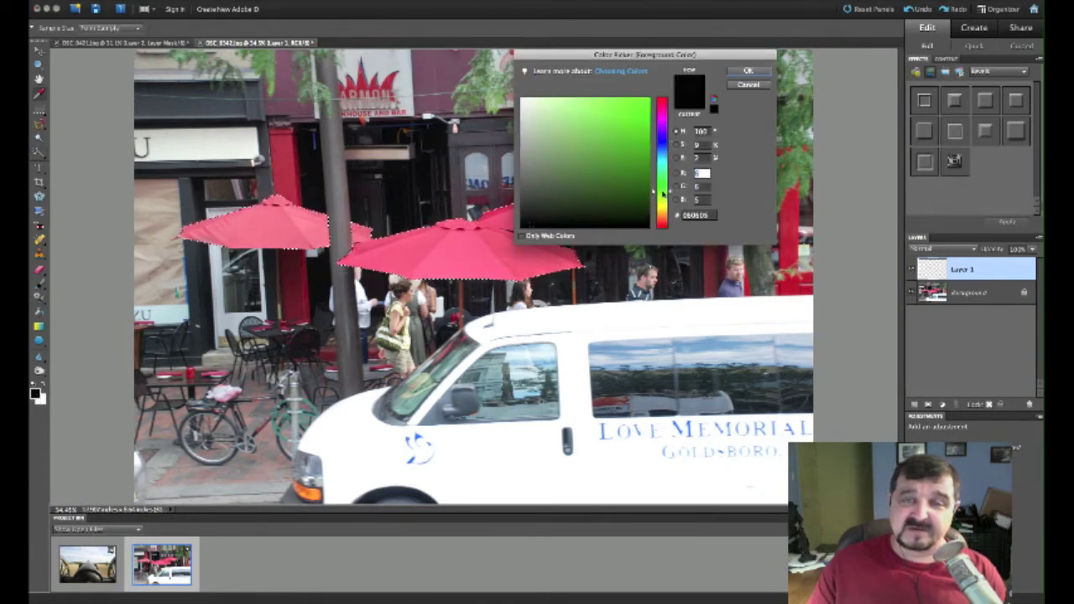
{"action": "left_click", "coordinate": [637, 124]}
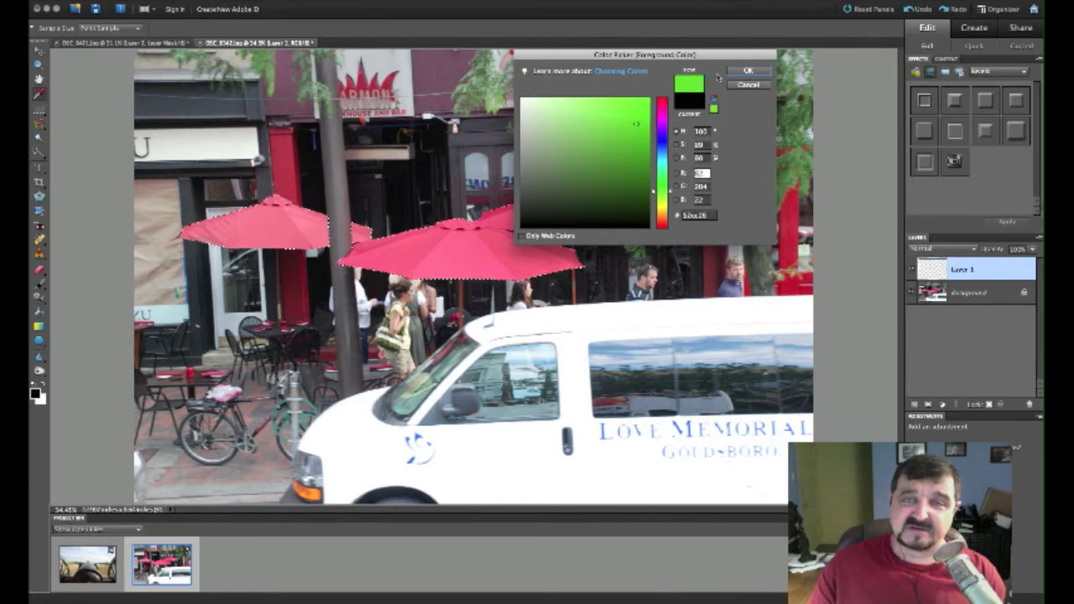
{"action": "left_click", "coordinate": [745, 72]}
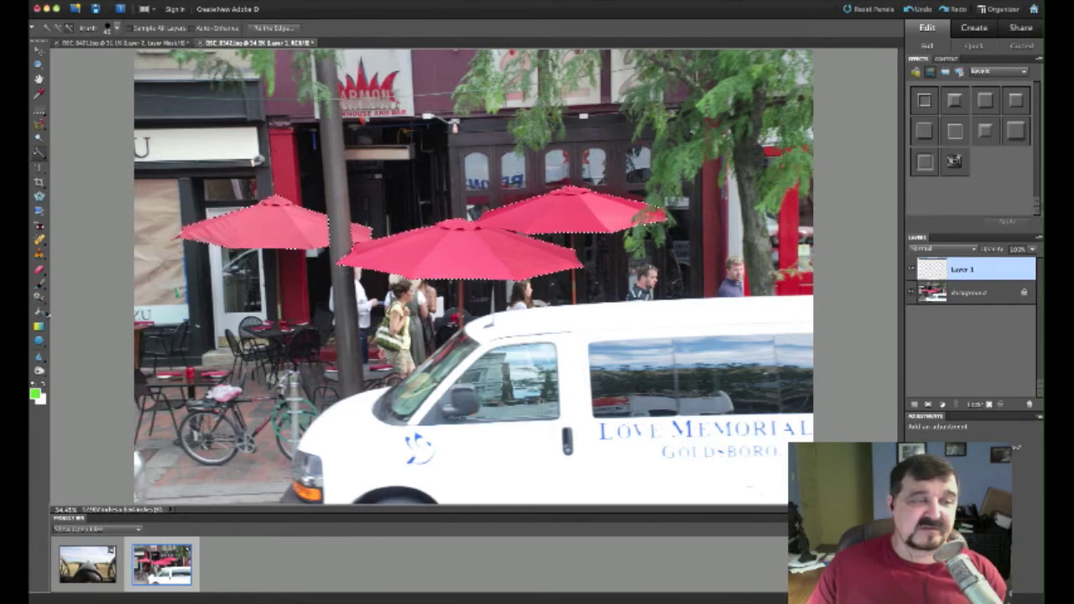
{"action": "left_click", "coordinate": [40, 312]}
{"action": "left_click", "coordinate": [241, 218]}
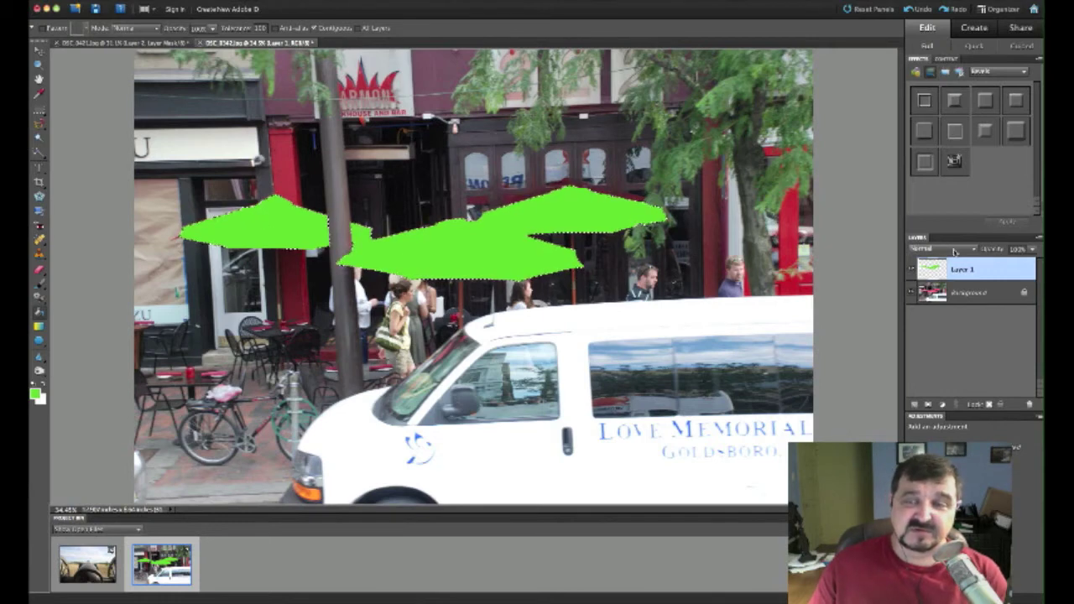
- Set the green layer's blend mode to Multiply and reduce its opacity to 89%
{"action": "left_click", "coordinate": [955, 251]}
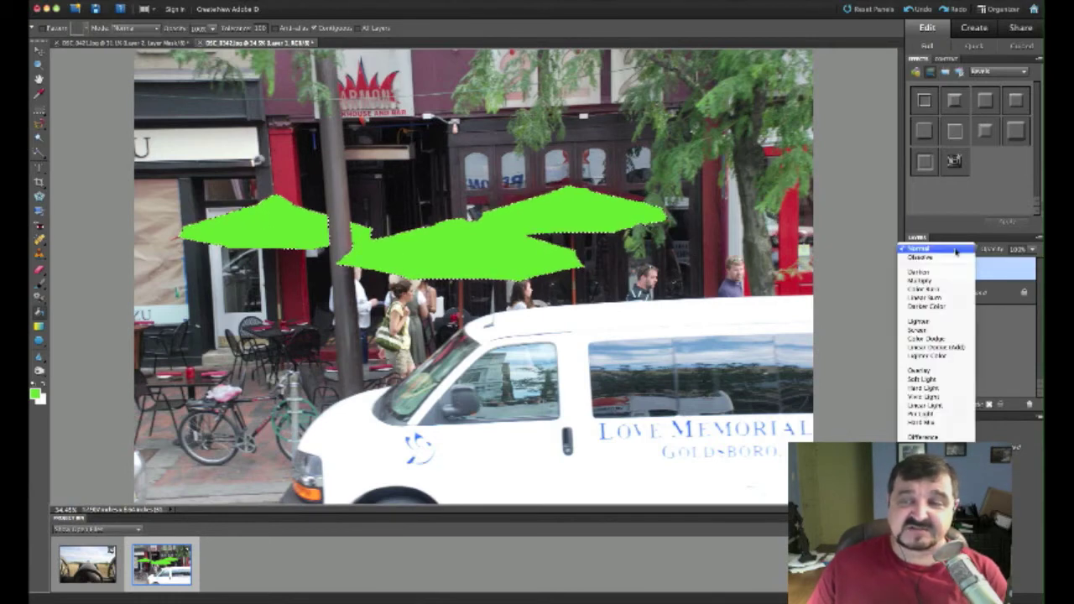
{"action": "key", "text": "Escape"}
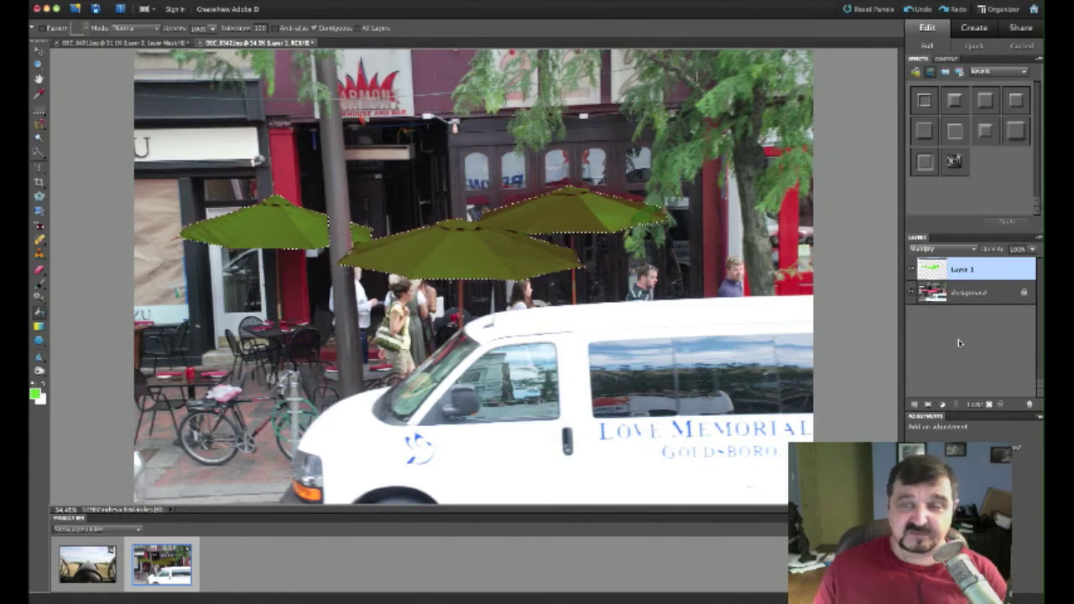
{"action": "left_click", "coordinate": [997, 252]}
{"action": "left_click_drag", "start_coordinate": [996, 252], "coordinate": [994, 256]}
{"action": "type", "text": "50"}
{"action": "key", "text": "Return"}
{"action": "key", "text": "super+d"}
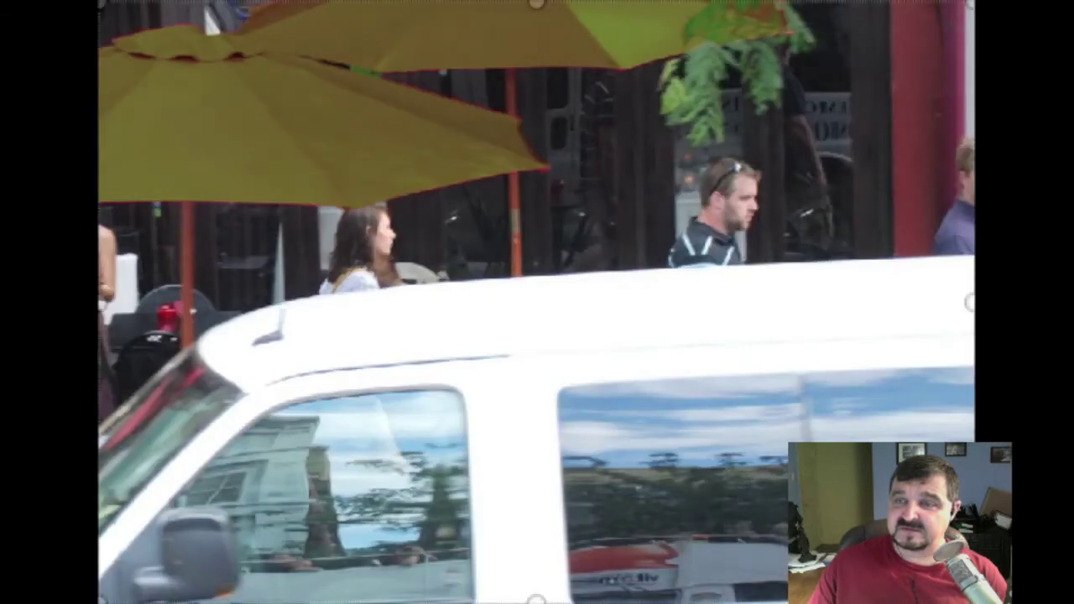
- Try the green layer's opacity at 61% and 63%
{"action": "left_click_drag", "start_coordinate": [971, 600], "coordinate": [571, 601]}
{"action": "left_click_drag", "start_coordinate": [376, 323], "coordinate": [1065, 327]}
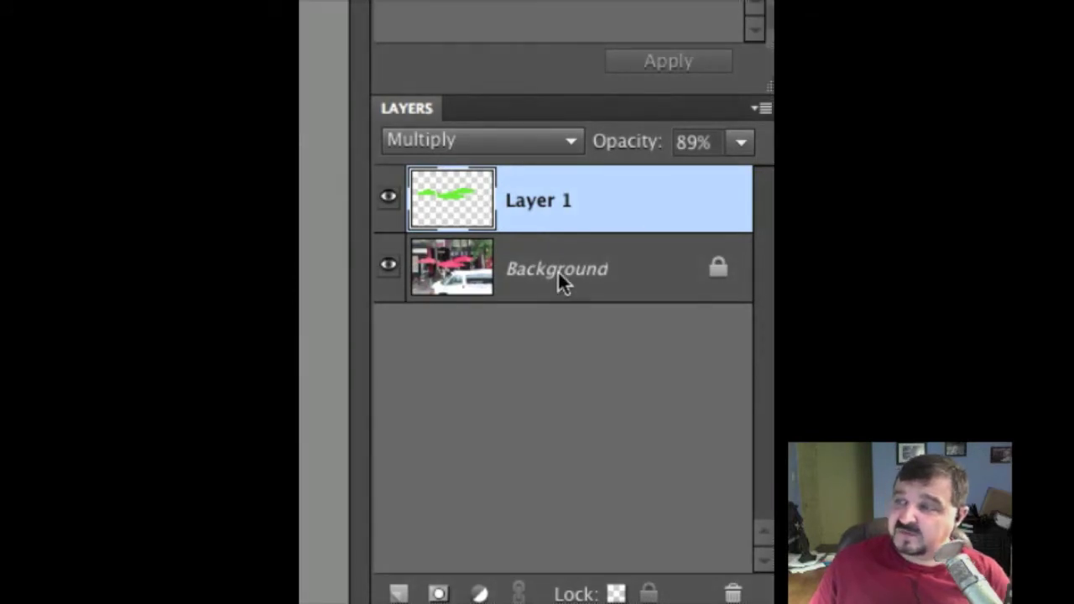
{"action": "left_click", "coordinate": [629, 158]}
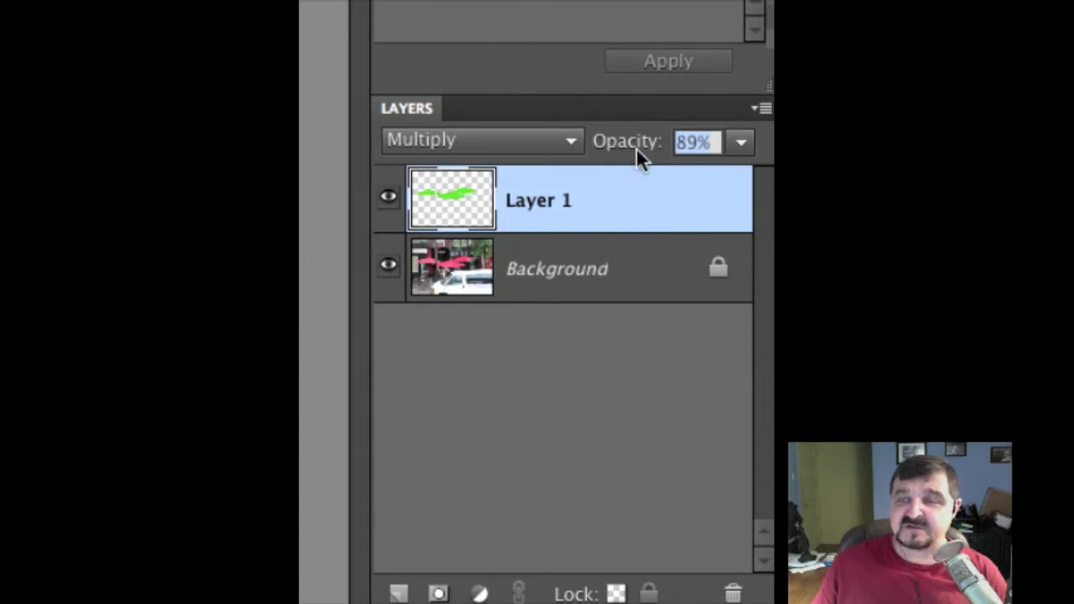
{"action": "left_click_drag", "start_coordinate": [643, 159], "coordinate": [593, 160]}
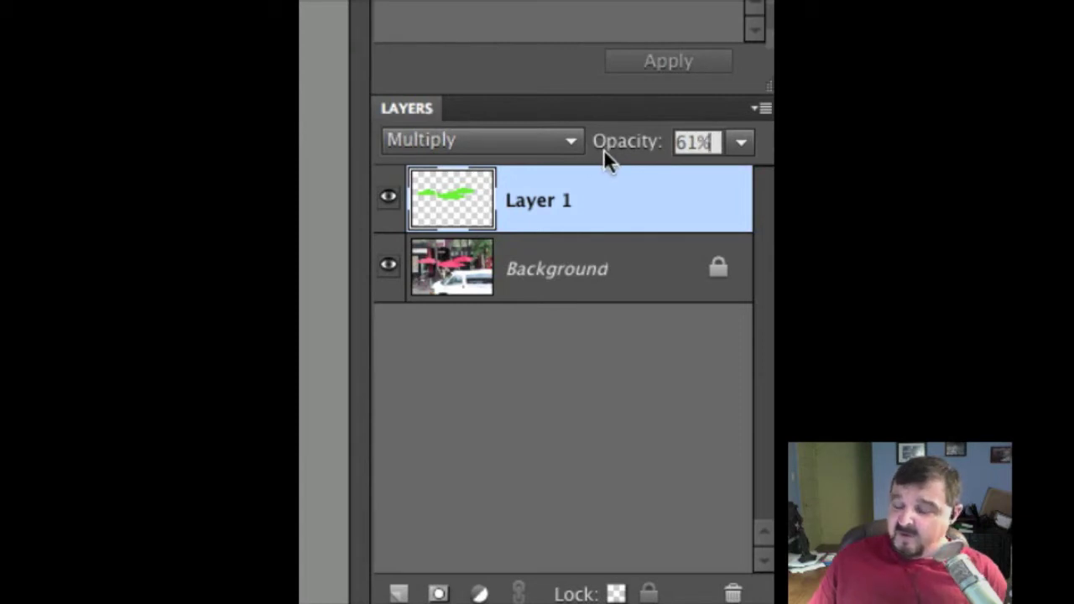
{"action": "left_click", "coordinate": [739, 141]}
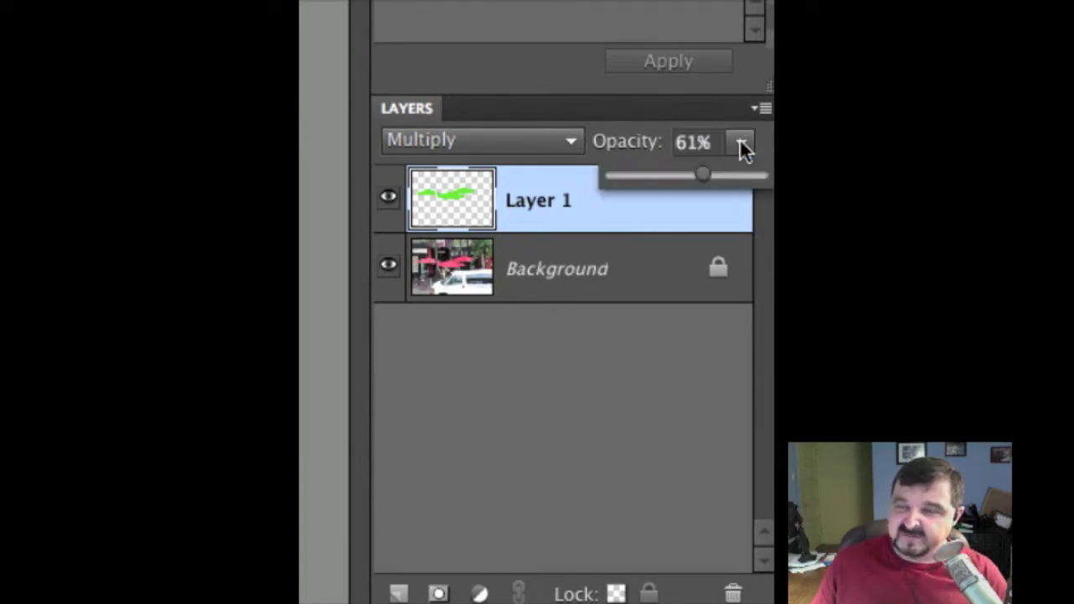
{"action": "left_click", "coordinate": [740, 141]}
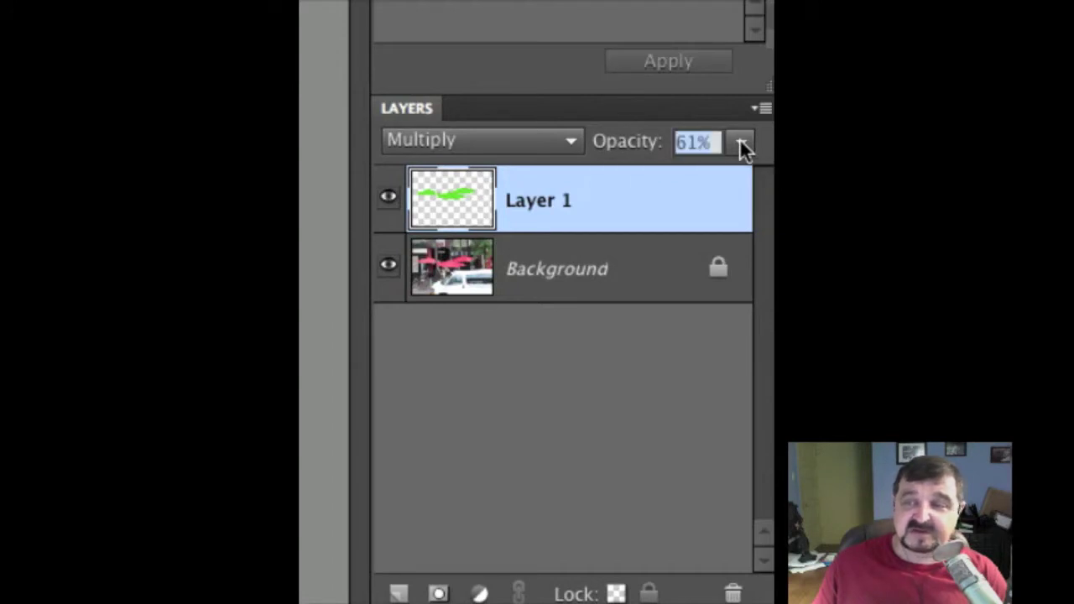
{"action": "left_click", "coordinate": [740, 141]}
{"action": "mouse_move", "coordinate": [703, 177]}
{"action": "left_mouse_down"}
{"action": "mouse_move", "coordinate": [736, 180]}
{"action": "mouse_move", "coordinate": [706, 178]}
{"action": "left_mouse_up"}
{"action": "left_click", "coordinate": [739, 144]}
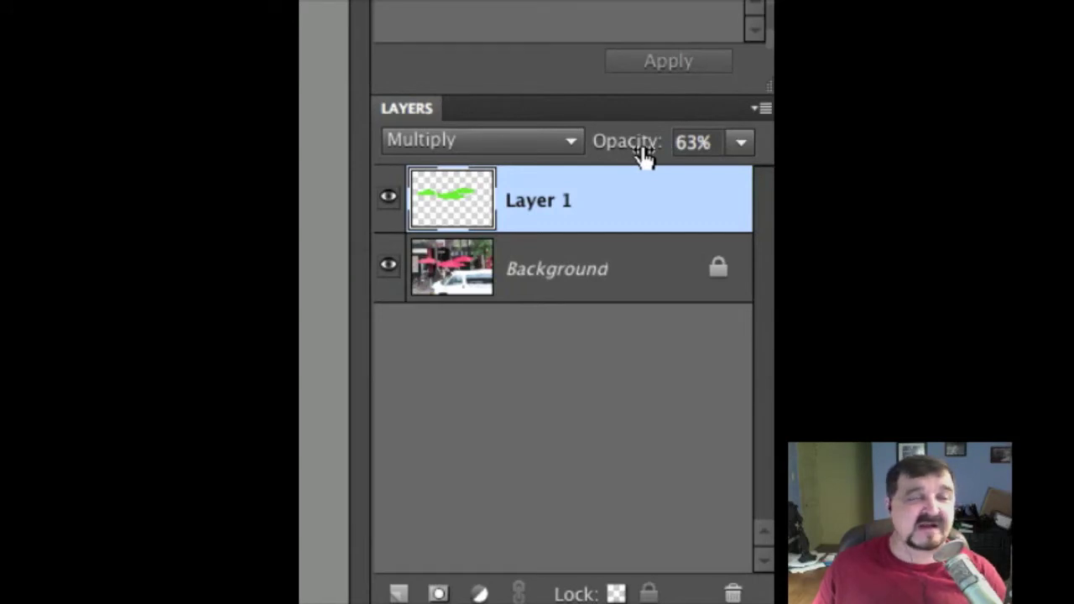
- Adjust the green layer's opacity until the umbrellas take on an orange-brown to olive tint
{"action": "left_click_drag", "start_coordinate": [629, 159], "coordinate": [589, 160]}
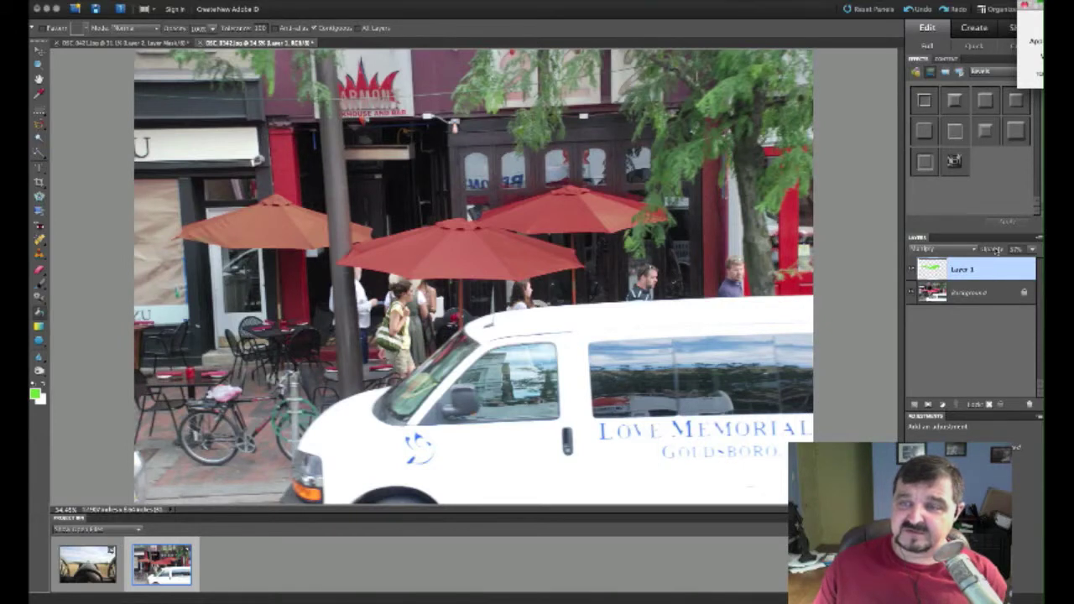
{"action": "left_click", "coordinate": [993, 250]}
{"action": "mouse_move", "coordinate": [991, 252]}
{"action": "left_mouse_down"}
{"action": "mouse_move", "coordinate": [1019, 255]}
{"action": "mouse_move", "coordinate": [954, 255]}
{"action": "mouse_move", "coordinate": [998, 255]}
{"action": "mouse_move", "coordinate": [989, 255]}
{"action": "left_mouse_up"}
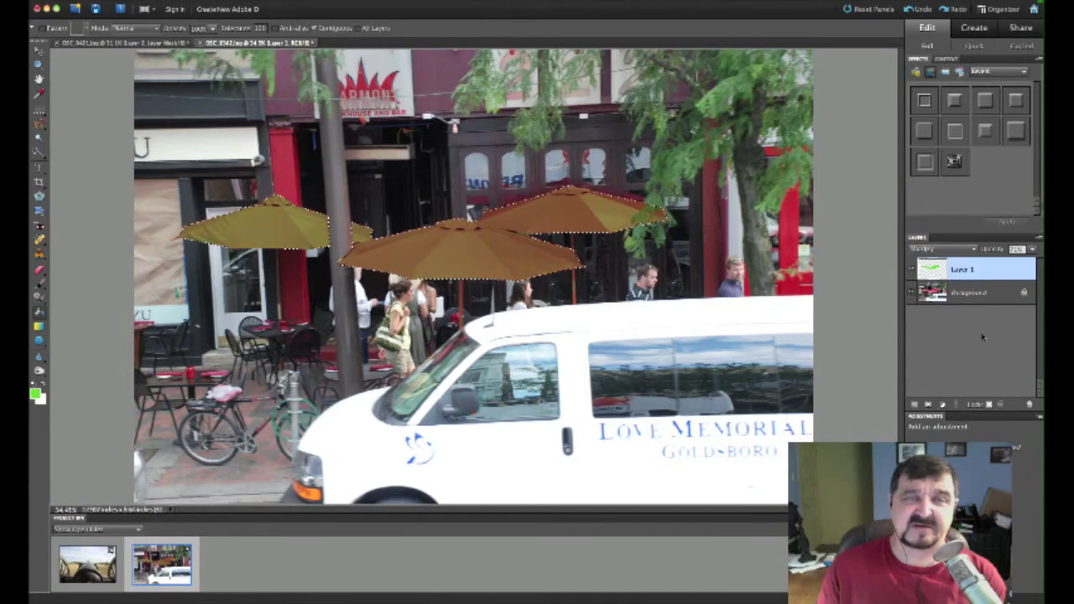
- Add a new layer above the green one and fill the selected umbrellas with dark blue #0d18a6
{"action": "left_click", "coordinate": [915, 406]}
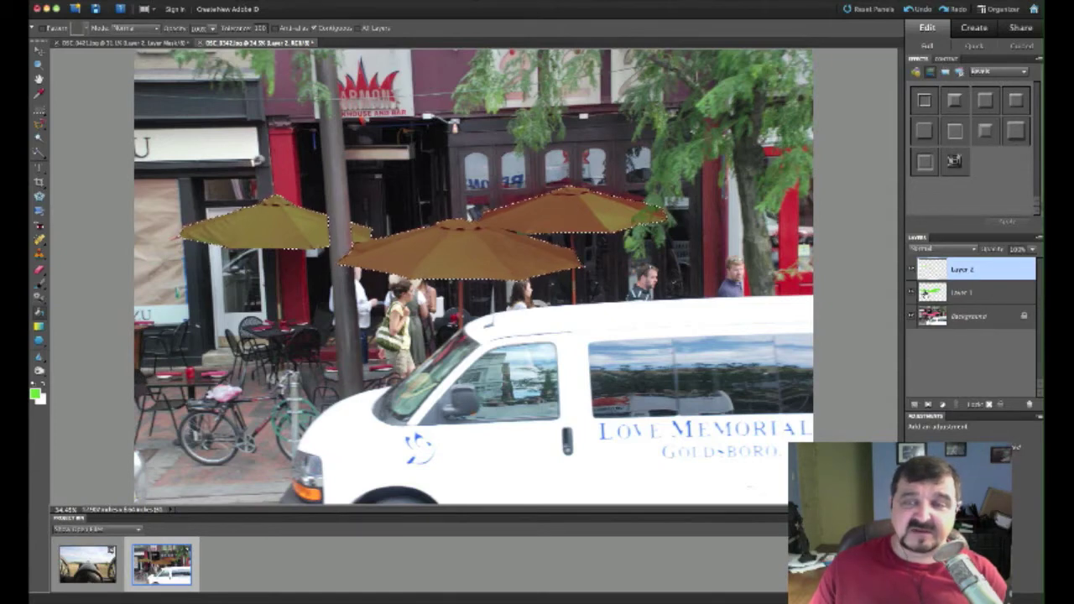
{"action": "left_click", "coordinate": [35, 392]}
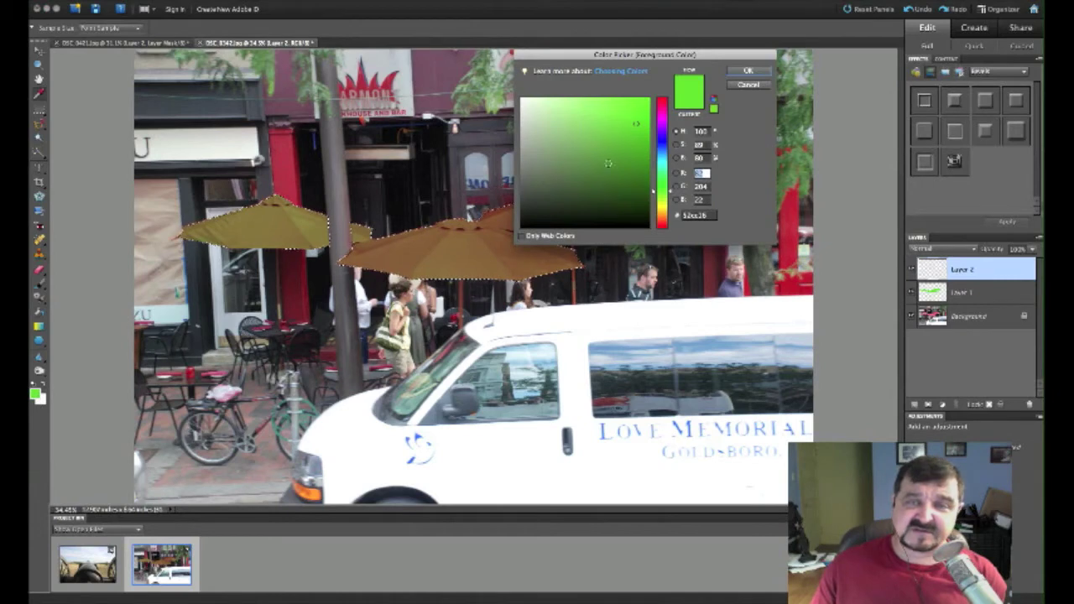
{"action": "left_click", "coordinate": [658, 144]}
{"action": "left_click", "coordinate": [638, 144]}
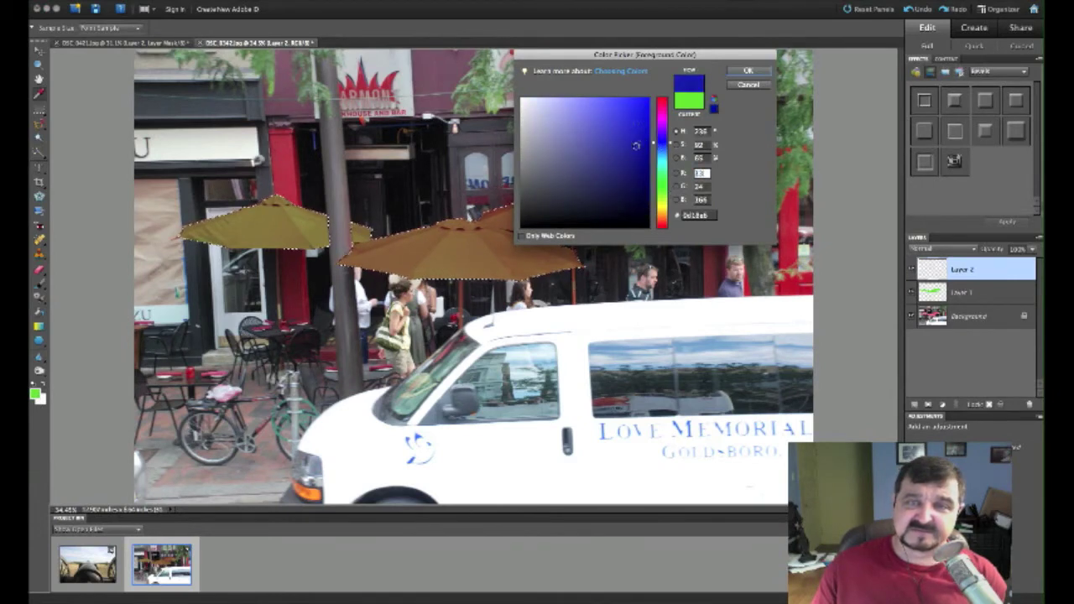
{"action": "left_click", "coordinate": [749, 70]}
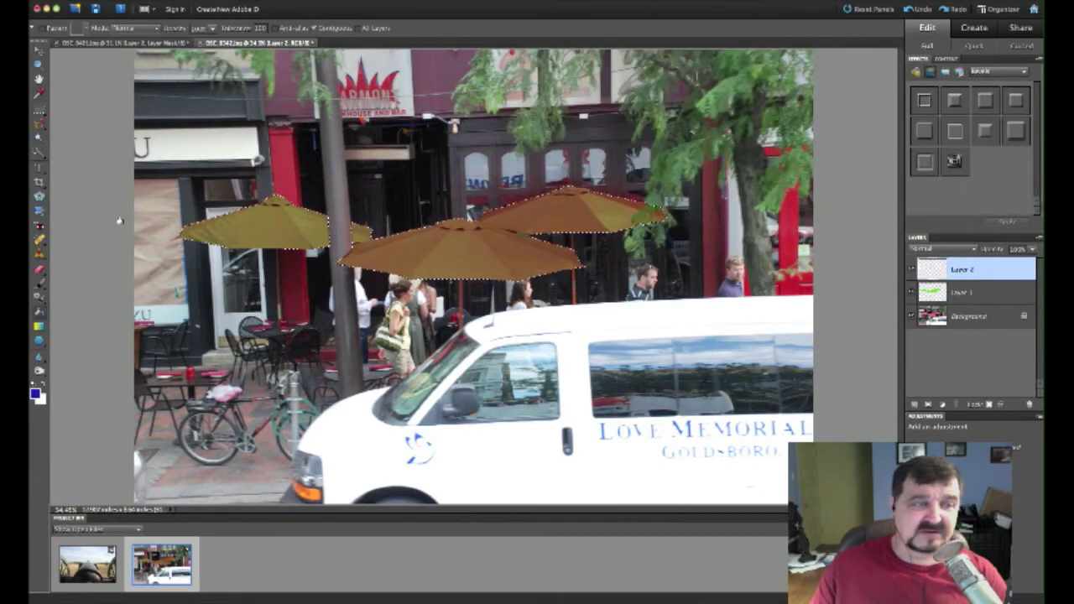
{"action": "left_click", "coordinate": [255, 219]}
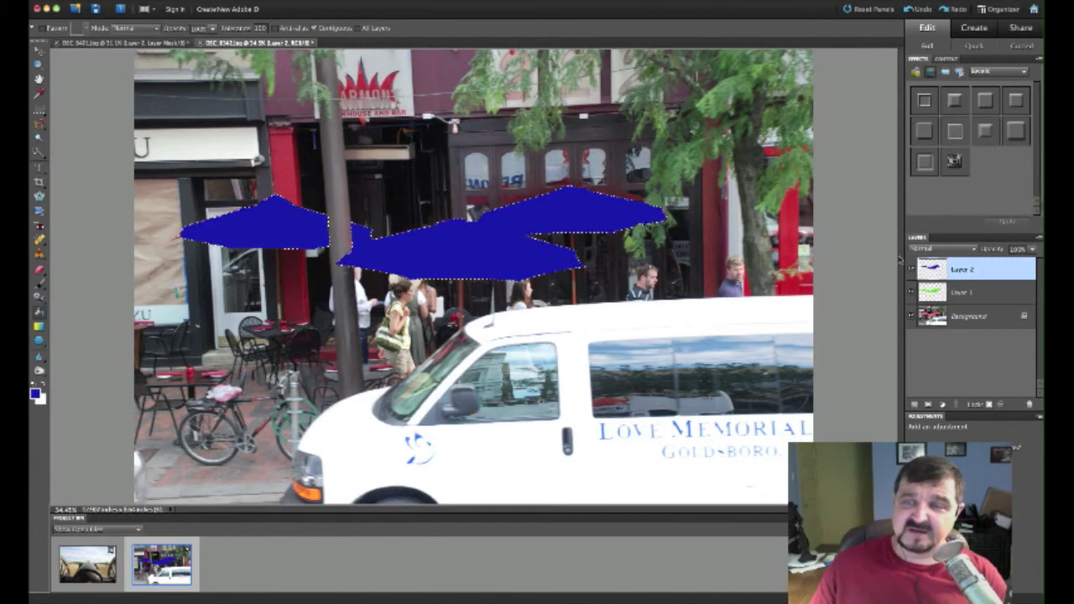
- Set the blue layer to Multiply at 88% opacity and hide the green layer beneath it
{"action": "left_click", "coordinate": [931, 249]}
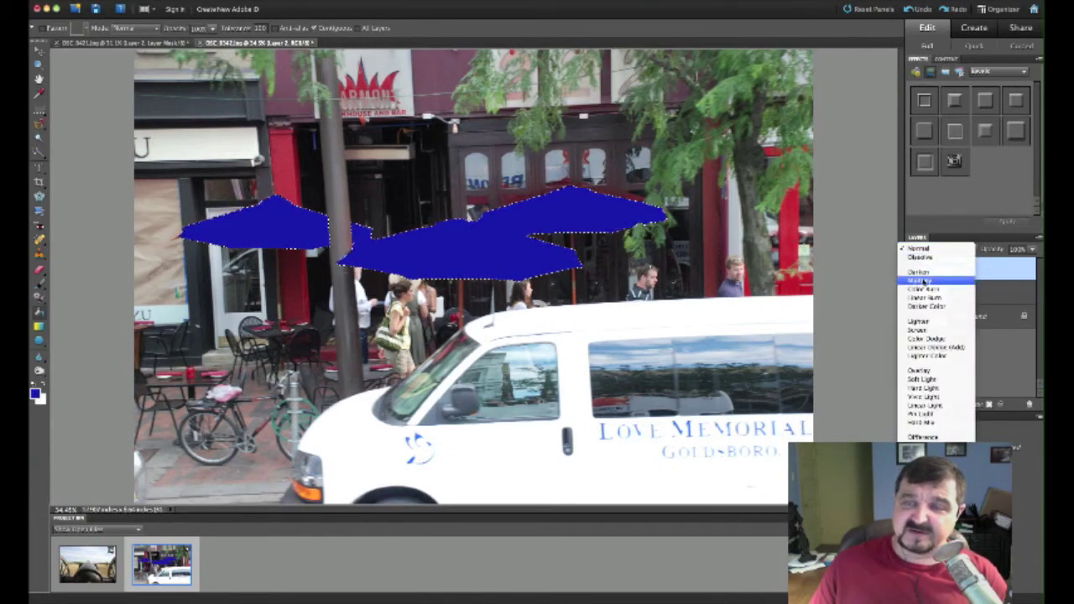
{"action": "left_click", "coordinate": [921, 280]}
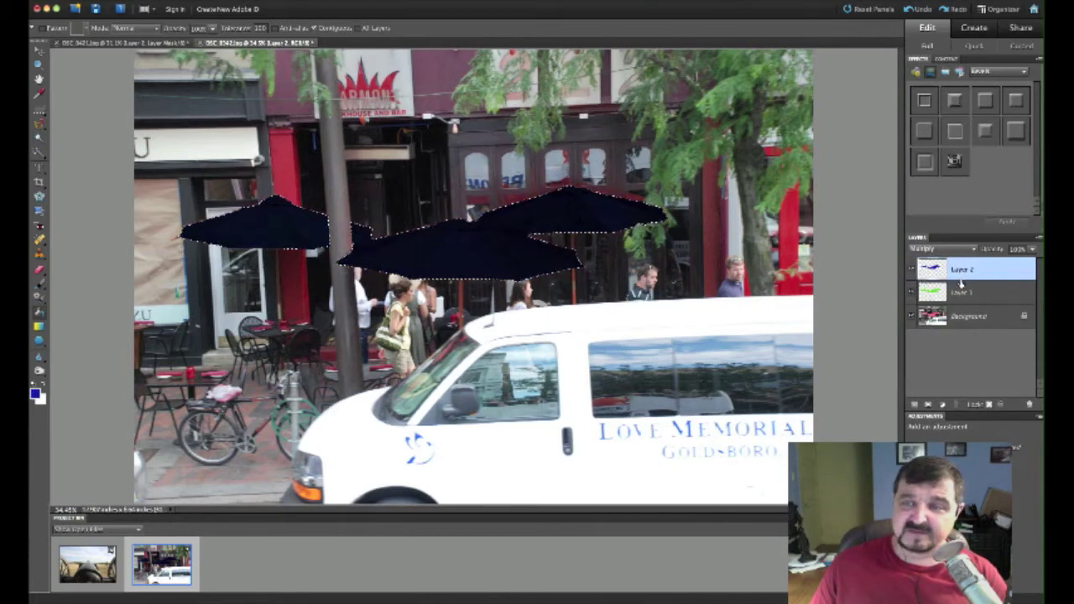
{"action": "left_click", "coordinate": [912, 293]}
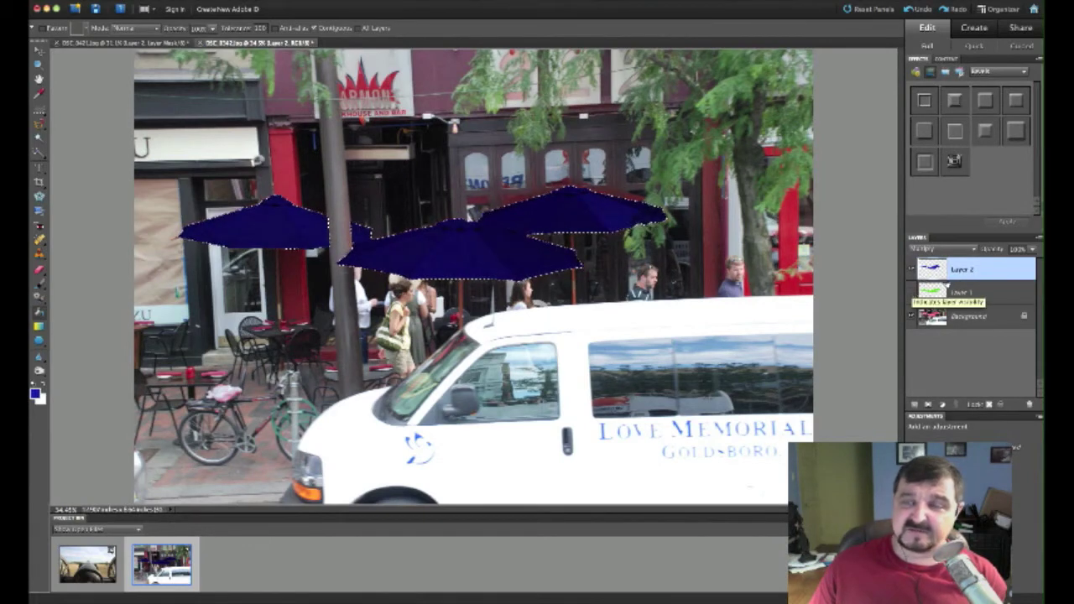
{"action": "left_click_drag", "start_coordinate": [985, 251], "coordinate": [997, 253]}
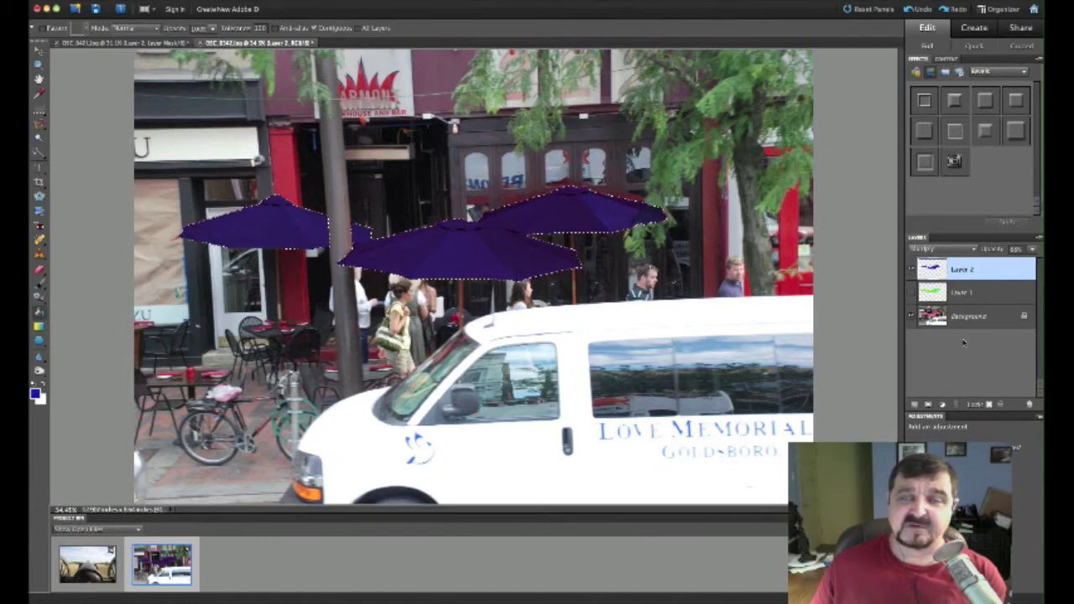
- Toggle the visibility of the blue and green layers to compare the tints with the original umbrellas, leaving both layers hidden
{"action": "left_click", "coordinate": [912, 269]}
{"action": "left_click", "coordinate": [911, 292]}
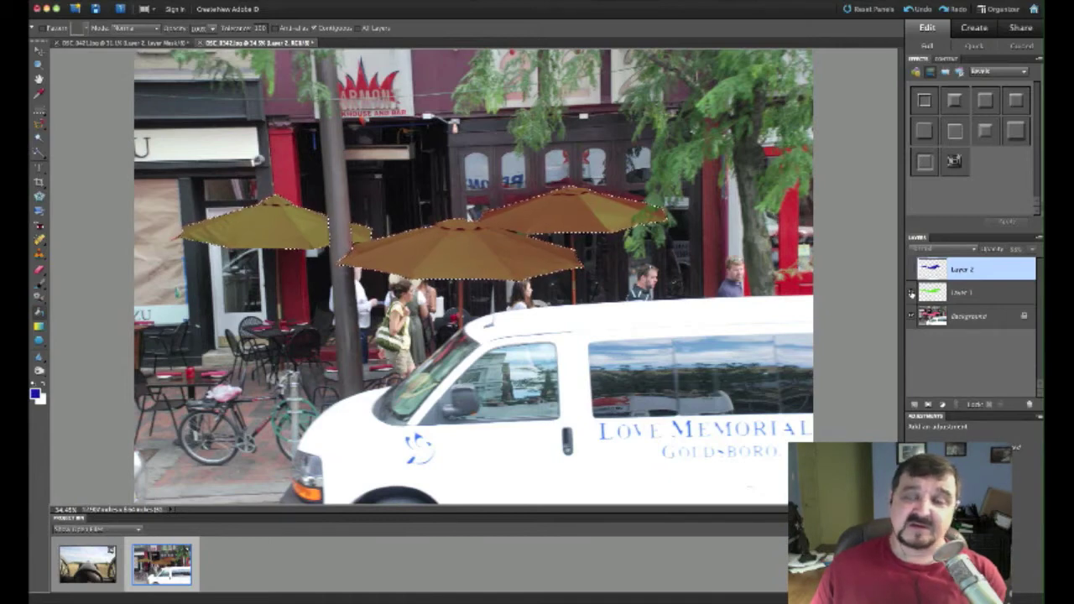
{"action": "left_click", "coordinate": [911, 292]}
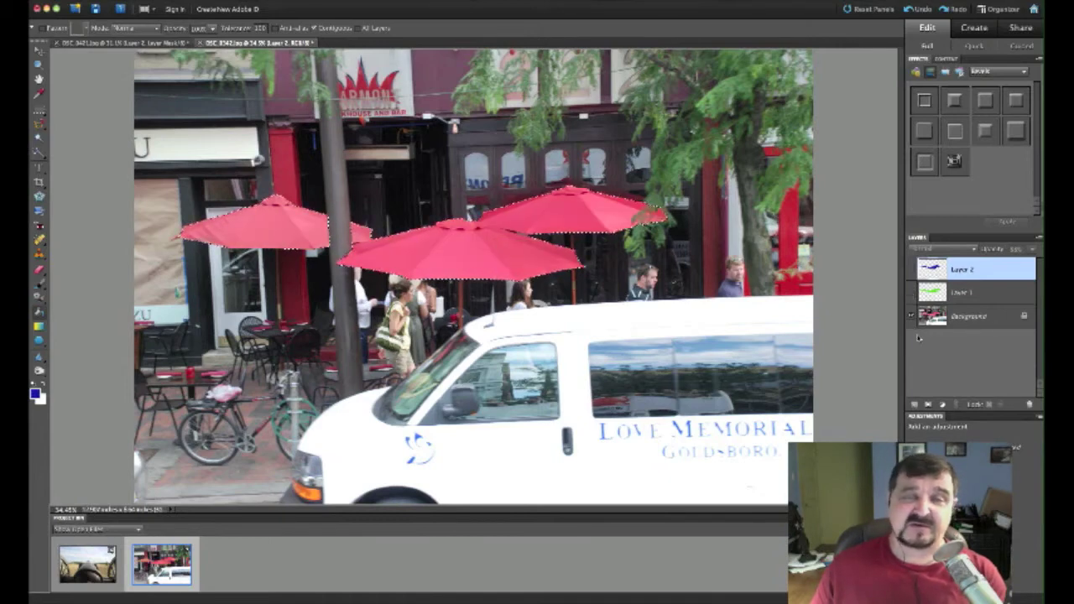
{"action": "left_click", "coordinate": [911, 292]}
{"action": "left_click", "coordinate": [911, 292]}
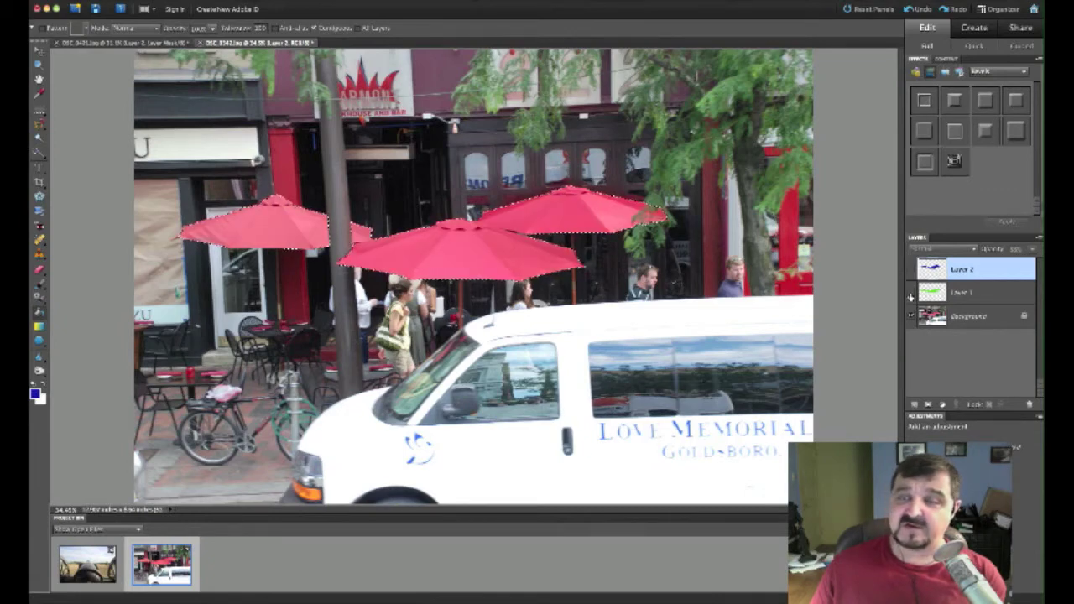
{"action": "left_click", "coordinate": [911, 270]}
{"action": "left_click", "coordinate": [911, 269]}
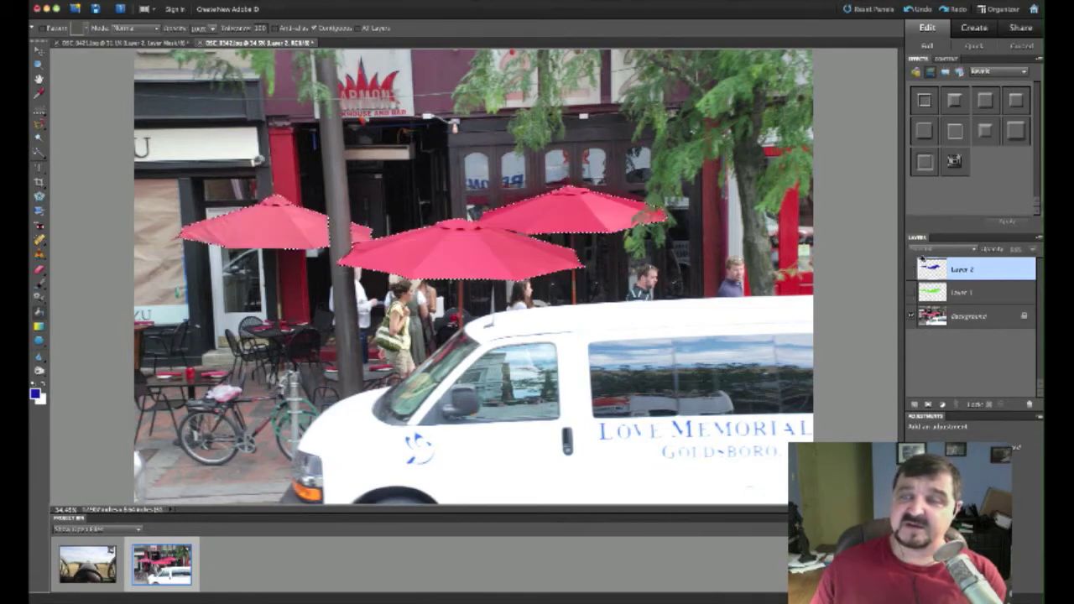
{"action": "key", "text": "super+d"}
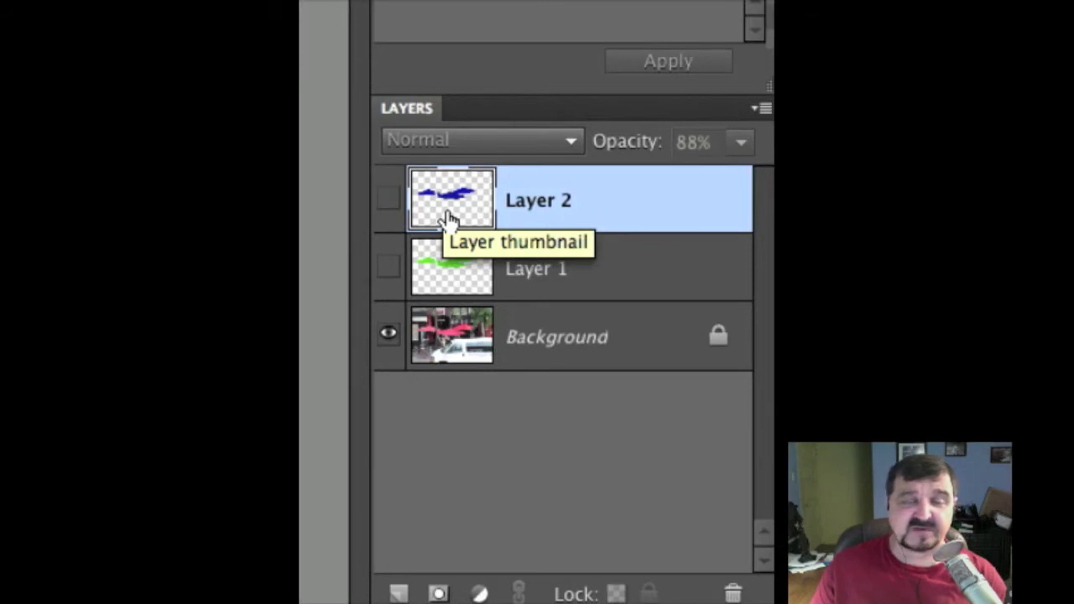
{"action": "left_click", "coordinate": [391, 201]}
{"action": "left_click", "coordinate": [393, 206]}
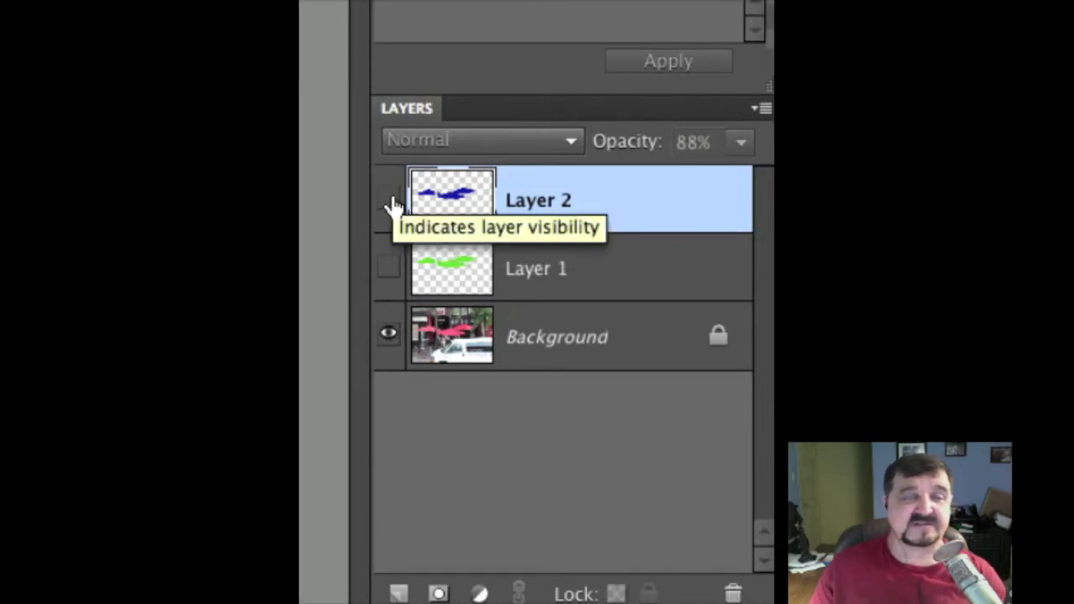
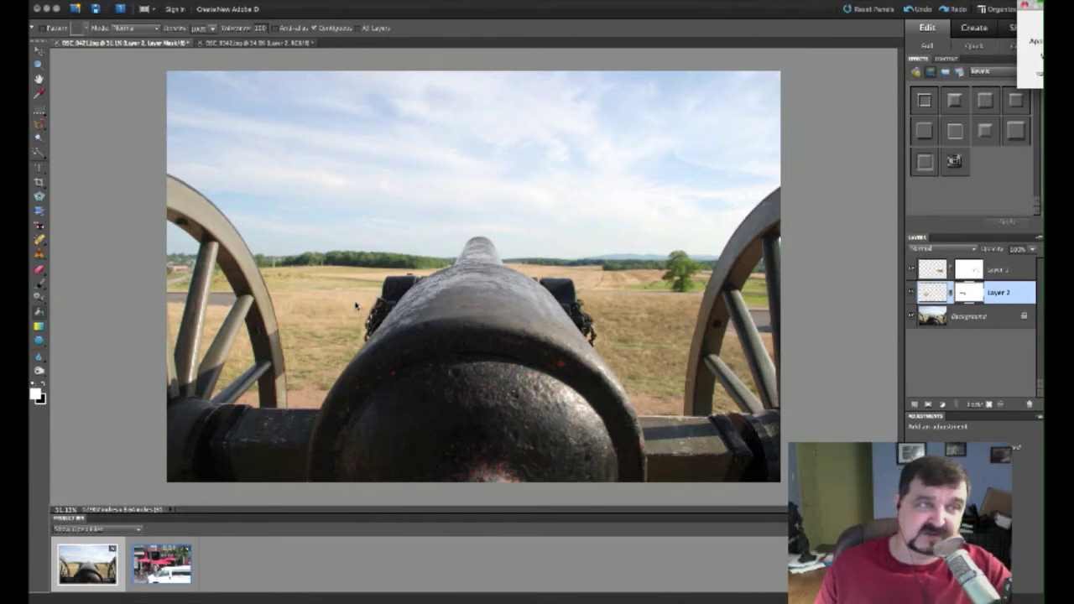
- Examine the copied grass between the cannon barrel and the wheel beside the tree up close, and fit the whole photo in view again
{"action": "left_click", "coordinate": [39, 65]}
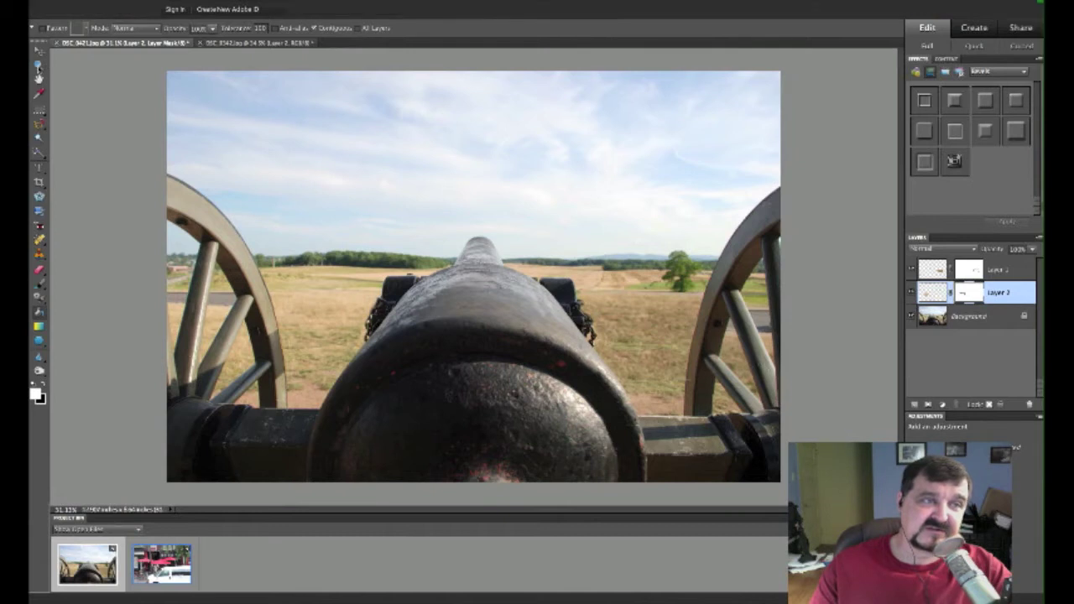
{"action": "left_click_drag", "start_coordinate": [506, 246], "coordinate": [777, 436]}
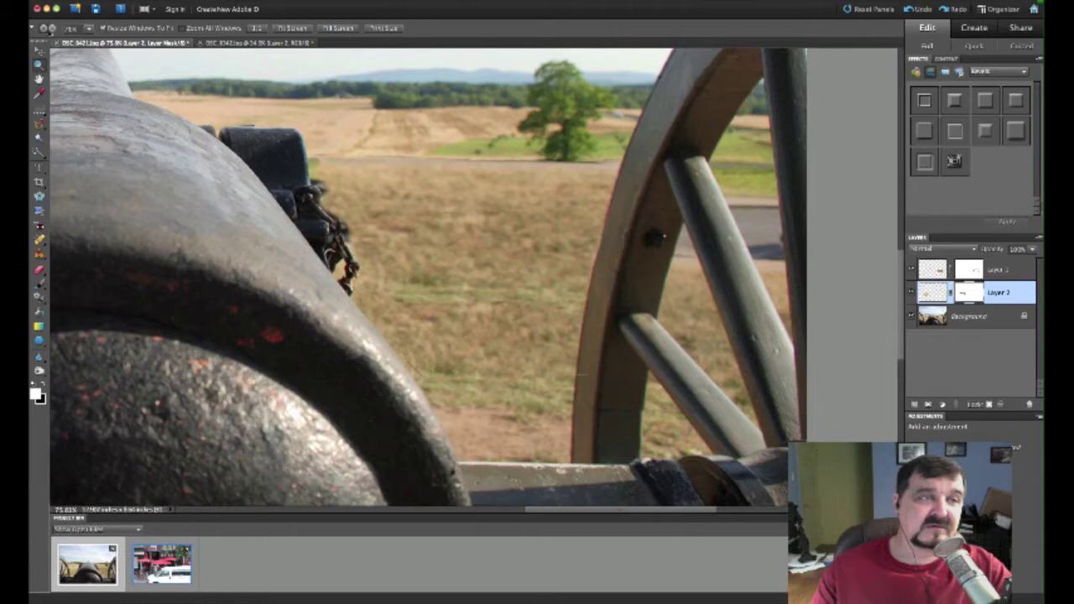
{"action": "left_click", "coordinate": [131, 85]}
{"action": "left_click", "coordinate": [132, 85]}
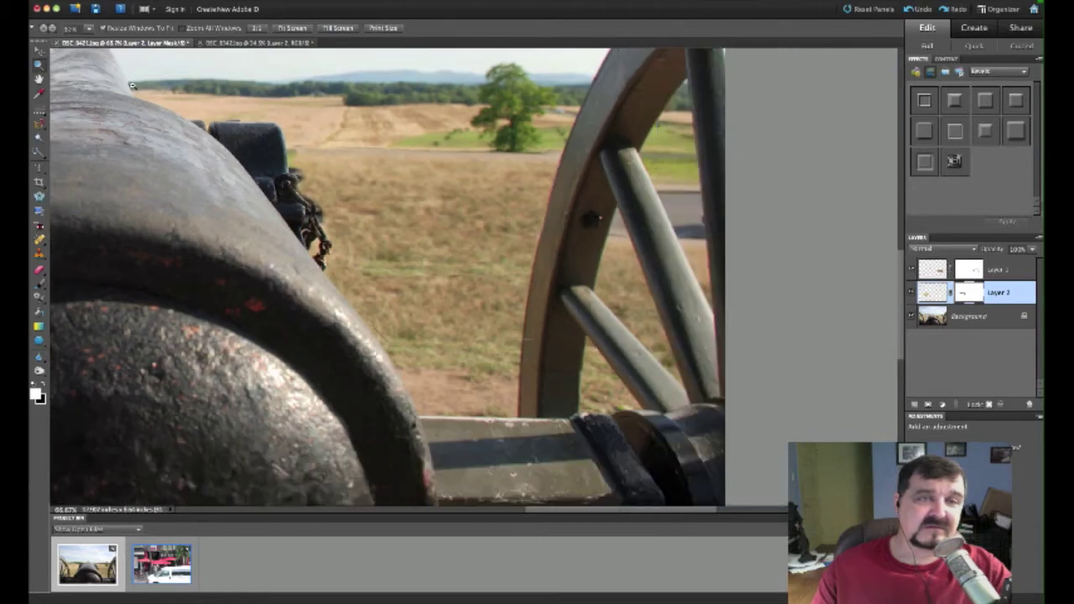
{"action": "left_click", "coordinate": [218, 1]}
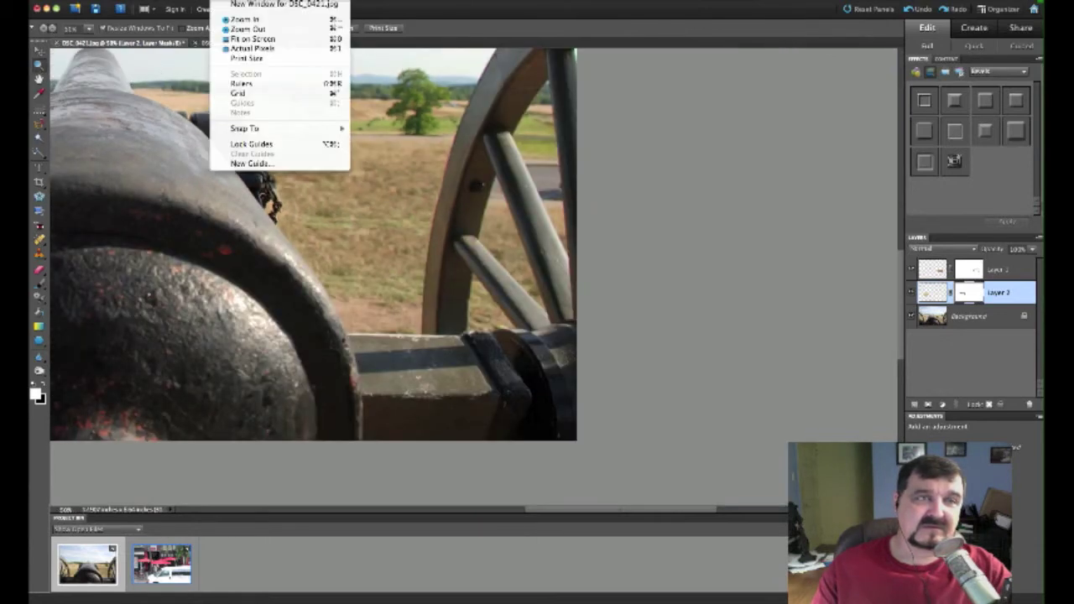
{"action": "left_click", "coordinate": [229, 39]}
{"action": "left_click", "coordinate": [229, 42]}
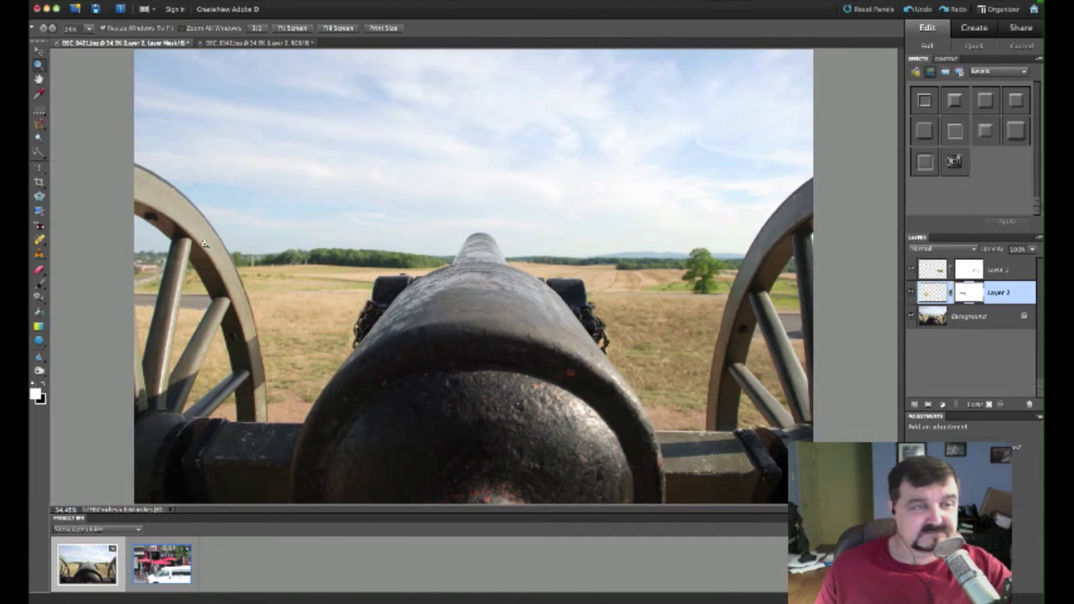
- Brush the Blur tool along the grass edge from below the tree toward the cannon
{"action": "left_click", "coordinate": [39, 359]}
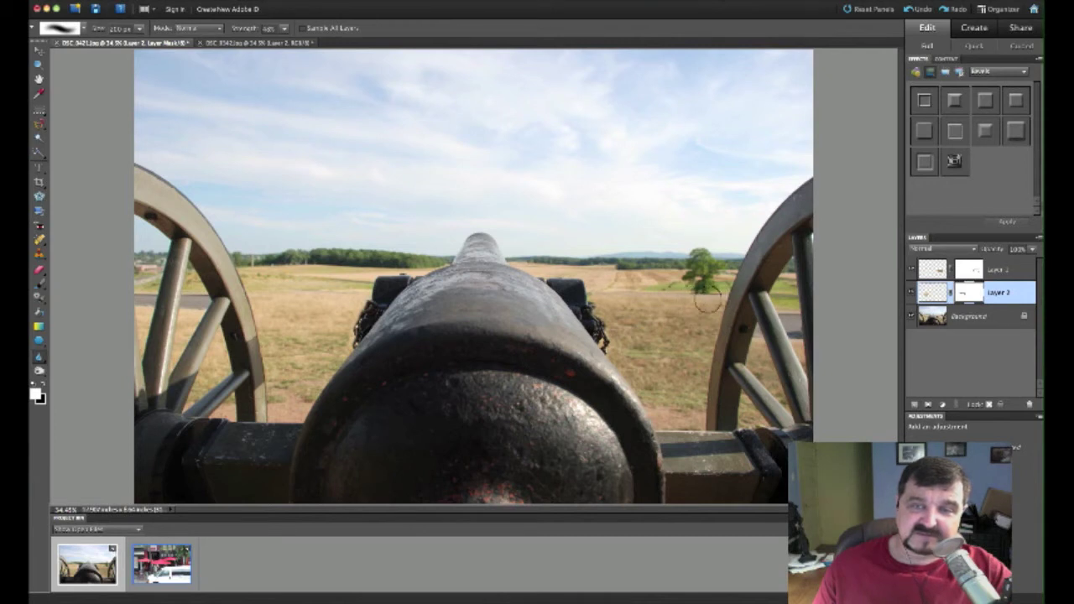
{"action": "left_click_drag", "start_coordinate": [707, 304], "coordinate": [646, 300]}
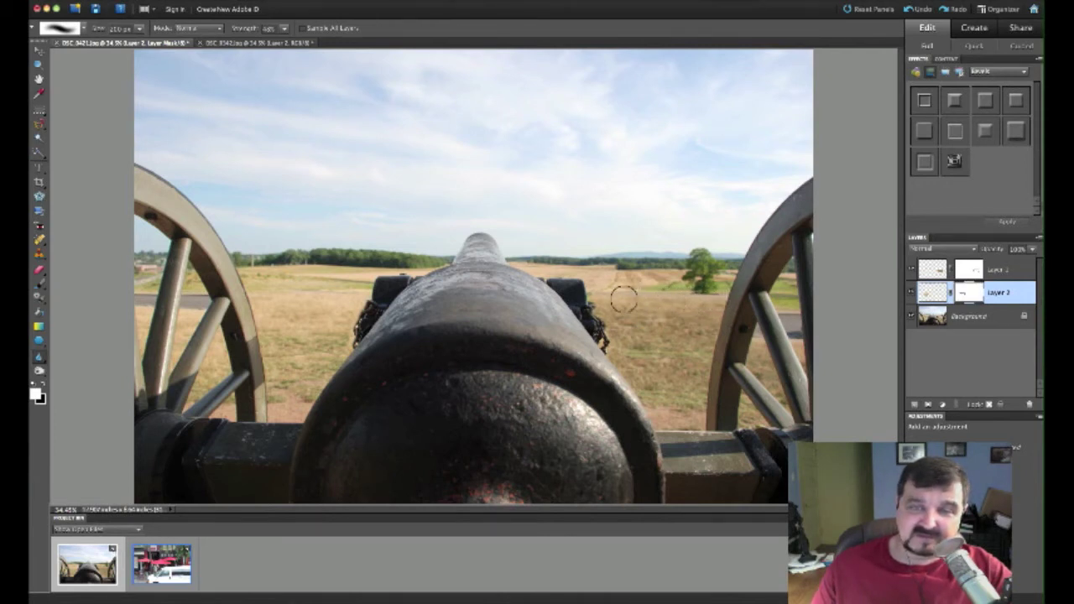